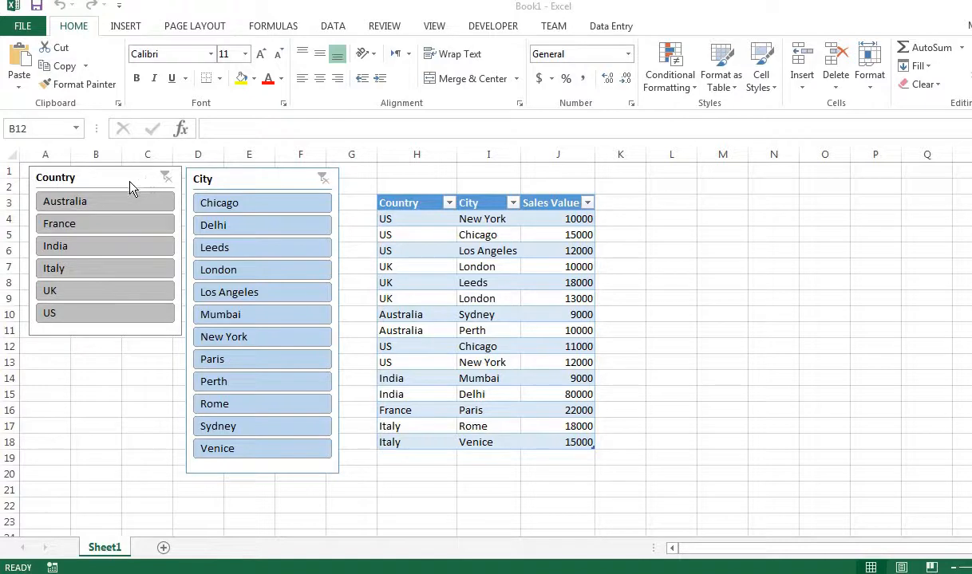
Filter the sales table with the Country slicer by Australia, France, India and Italy in turn, and back to Australia
click(129, 185)
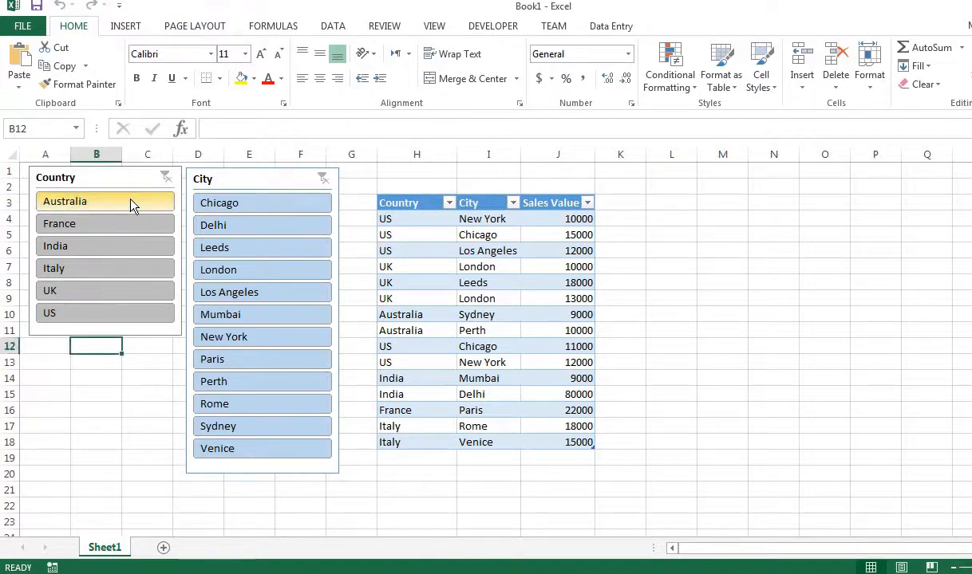
click(131, 204)
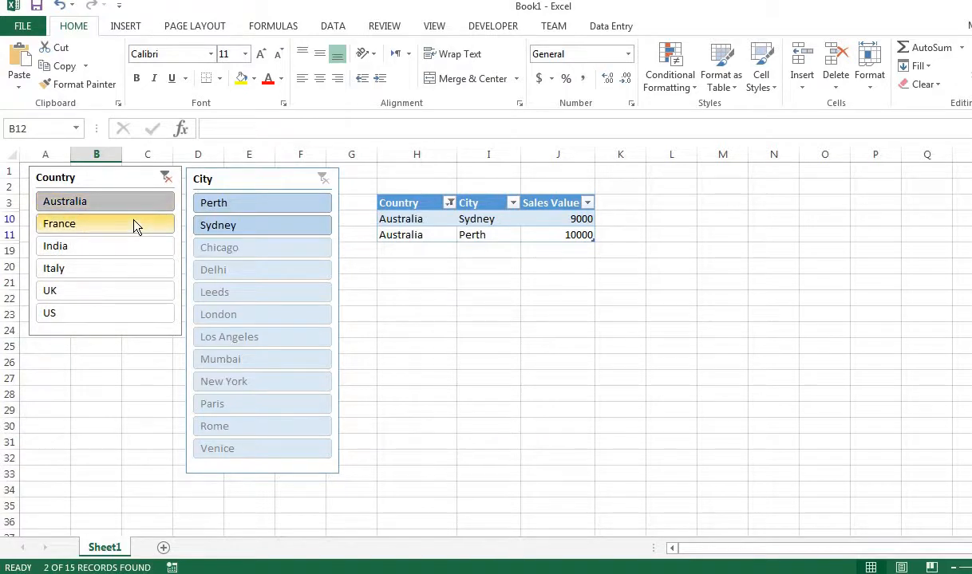
click(131, 225)
click(128, 246)
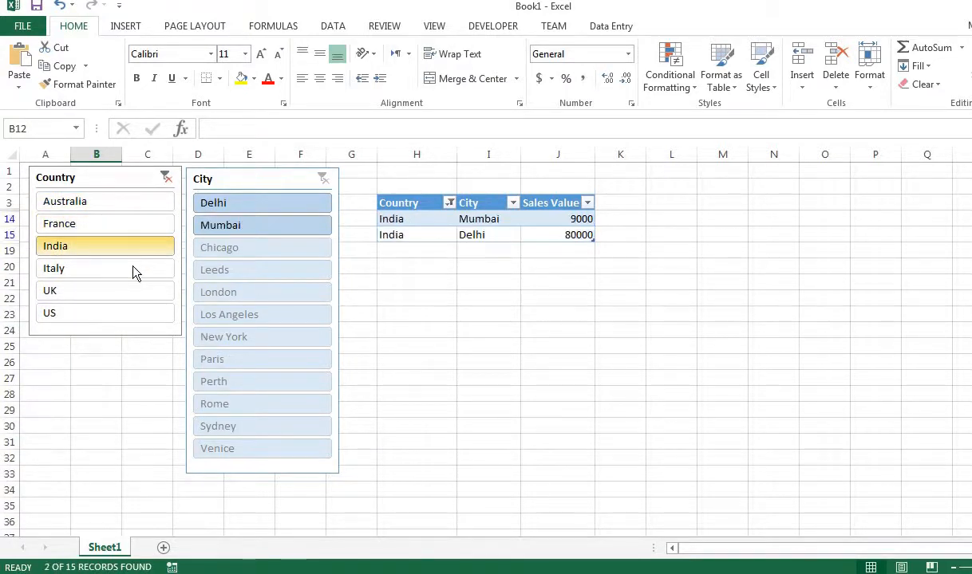
click(134, 269)
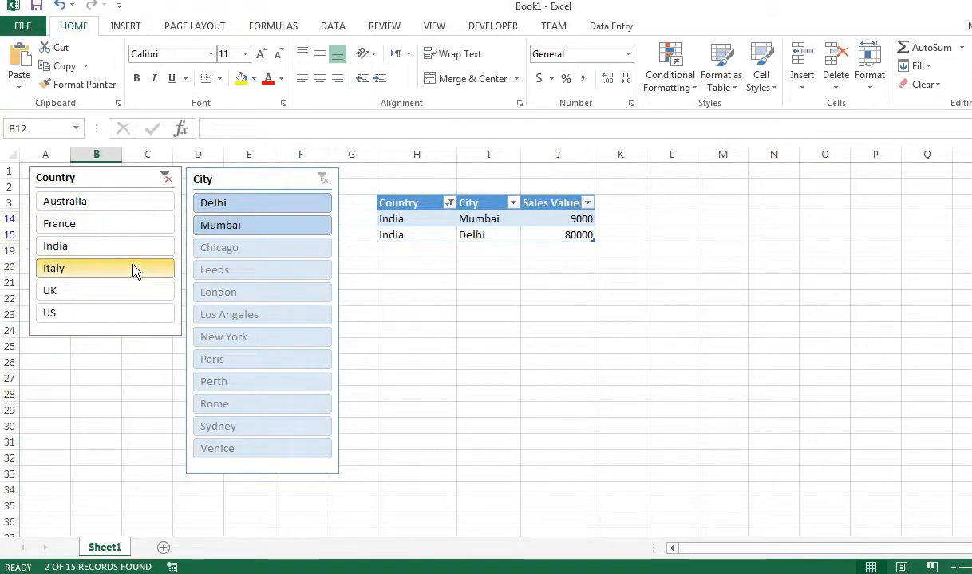
click(148, 209)
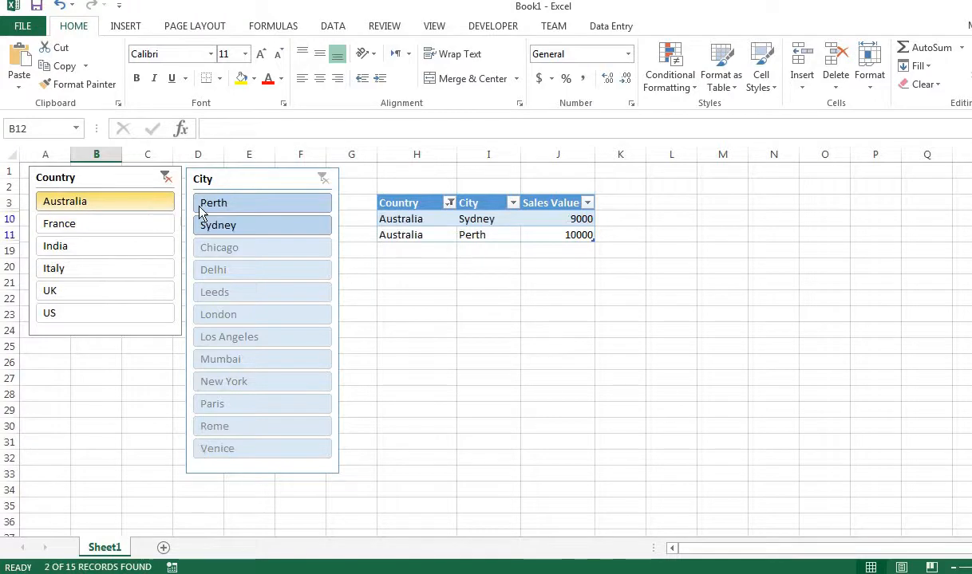
Apply the dark orange slicer style to the Country slicer
click(150, 183)
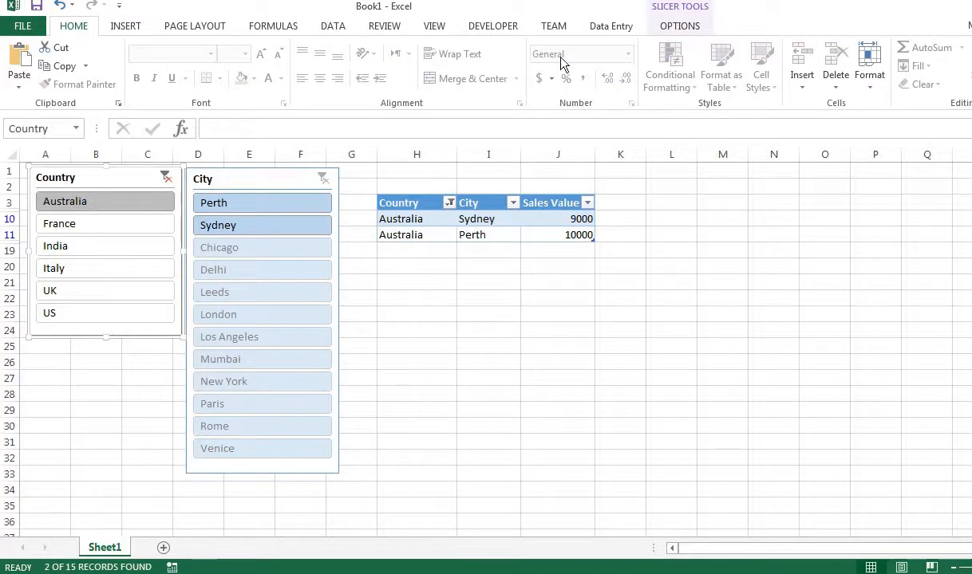
click(674, 30)
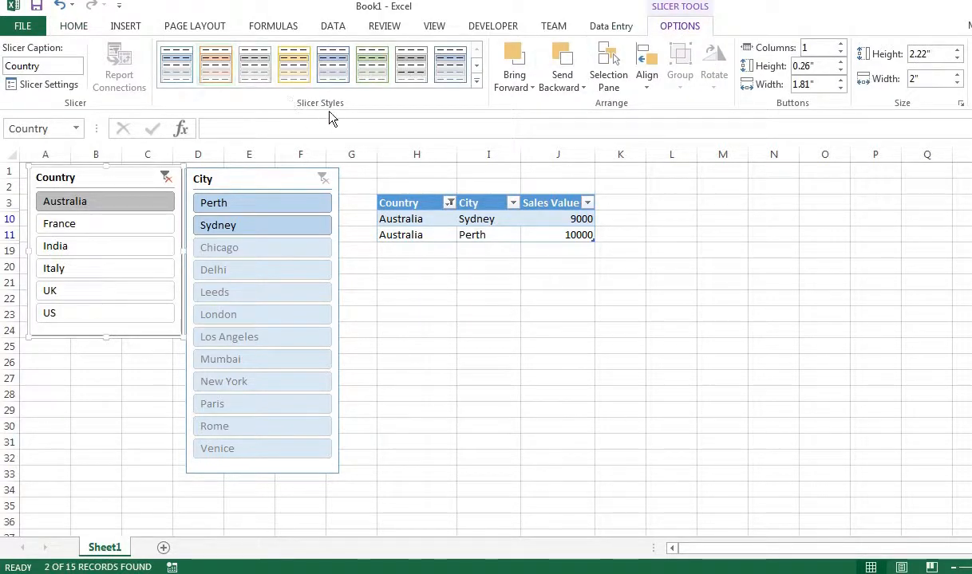
click(476, 81)
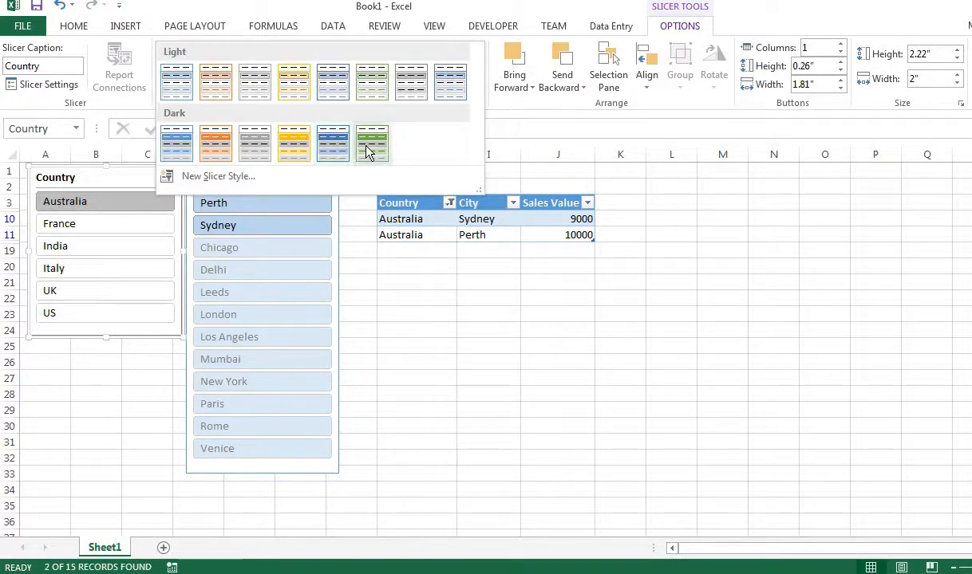
click(211, 145)
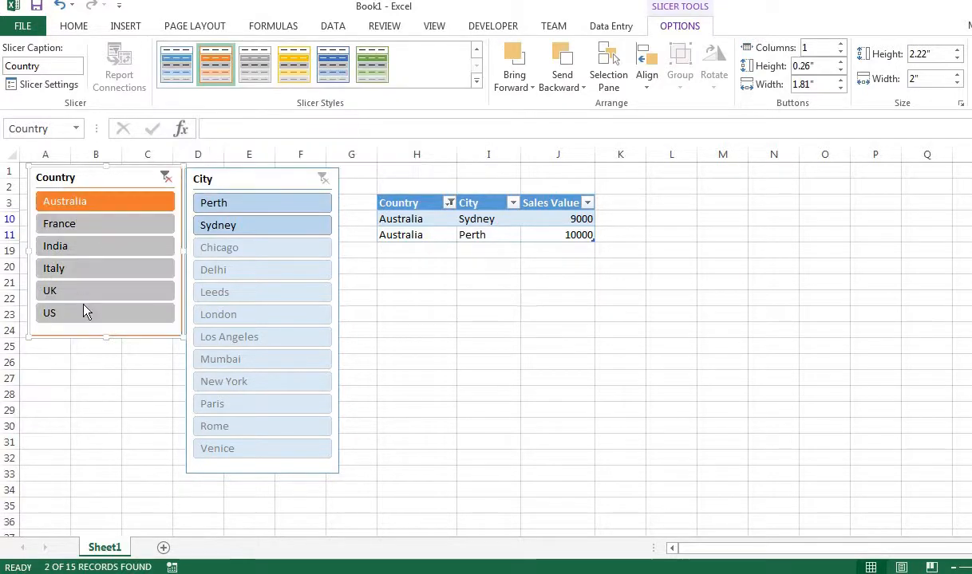
Switch the Country slicer through France, India, Italy and Australia, ending with the table filtered to Italy
click(111, 224)
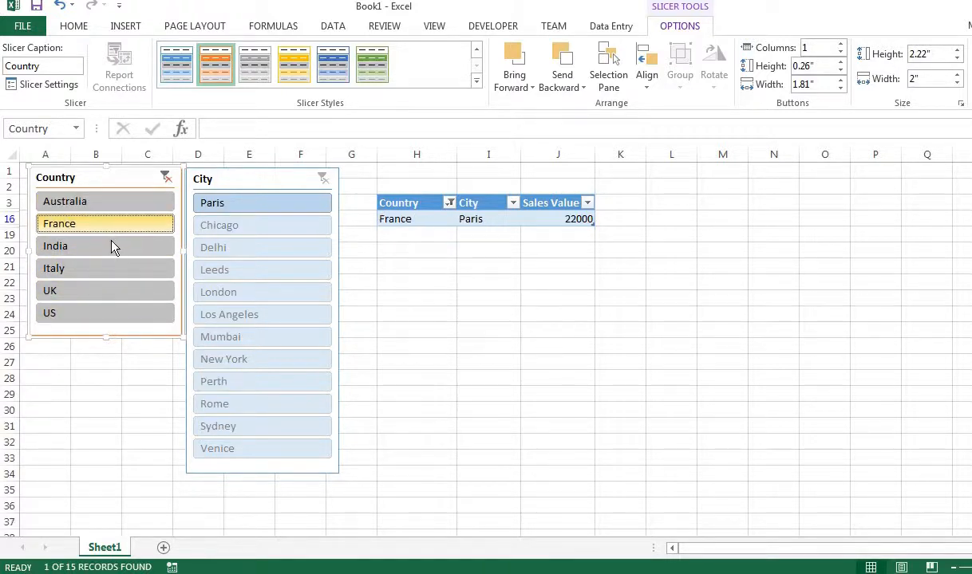
click(112, 247)
click(112, 268)
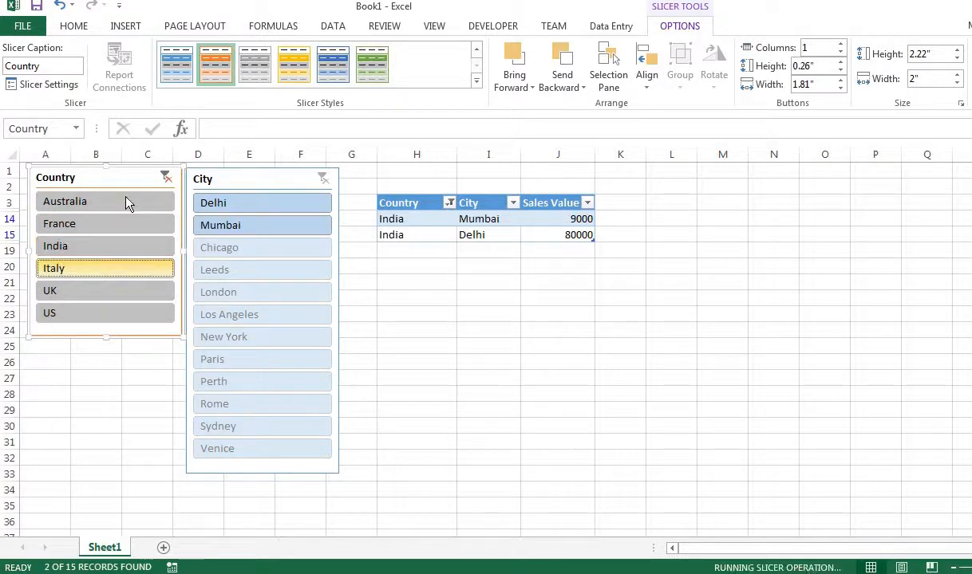
click(125, 201)
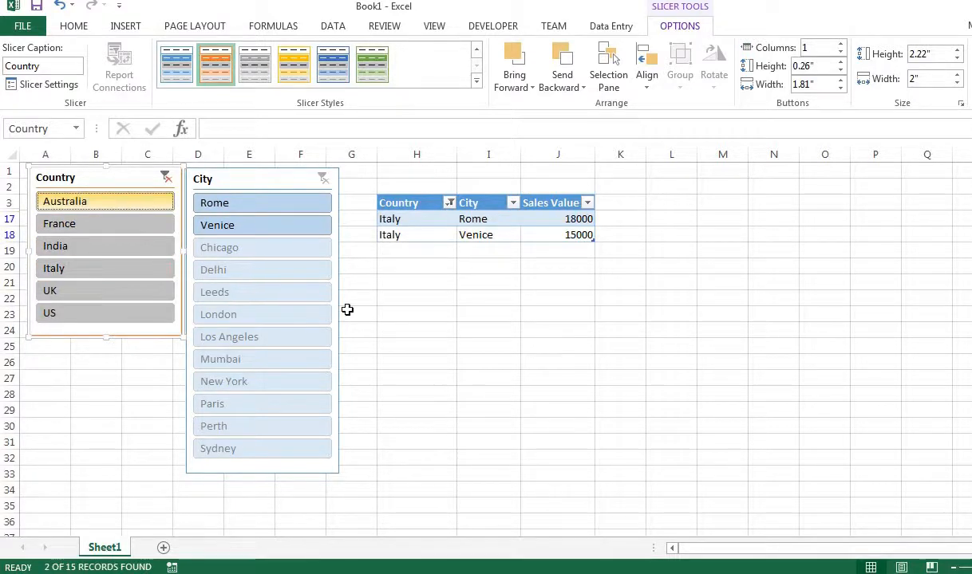
click(158, 268)
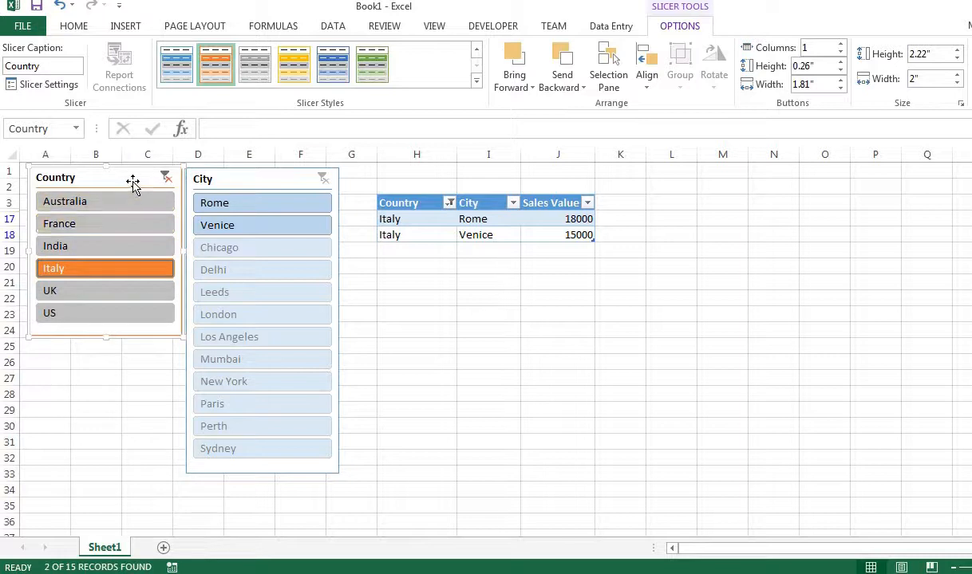
Apply the dark blue style to the Country slicer and start a new slicer style named "Own Style"
click(339, 70)
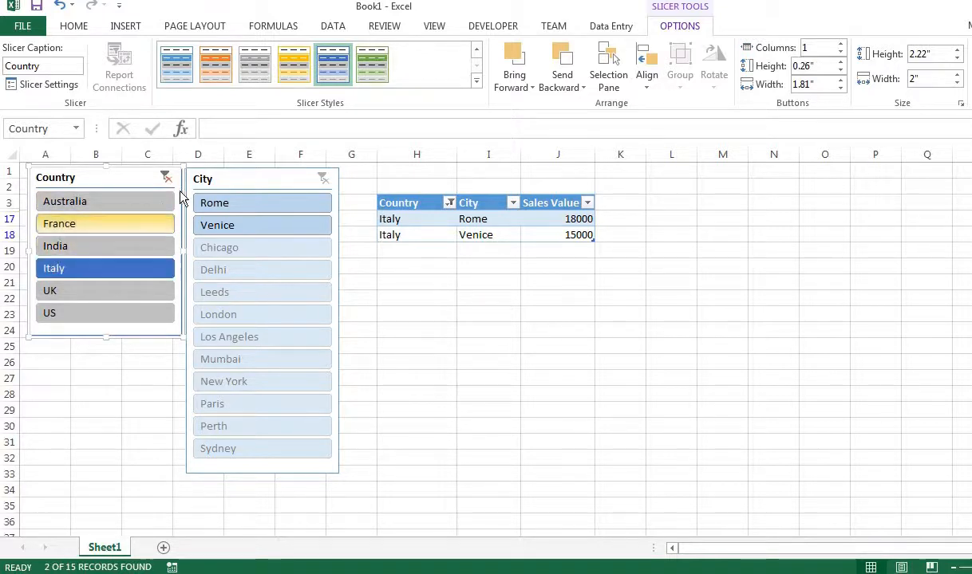
click(477, 83)
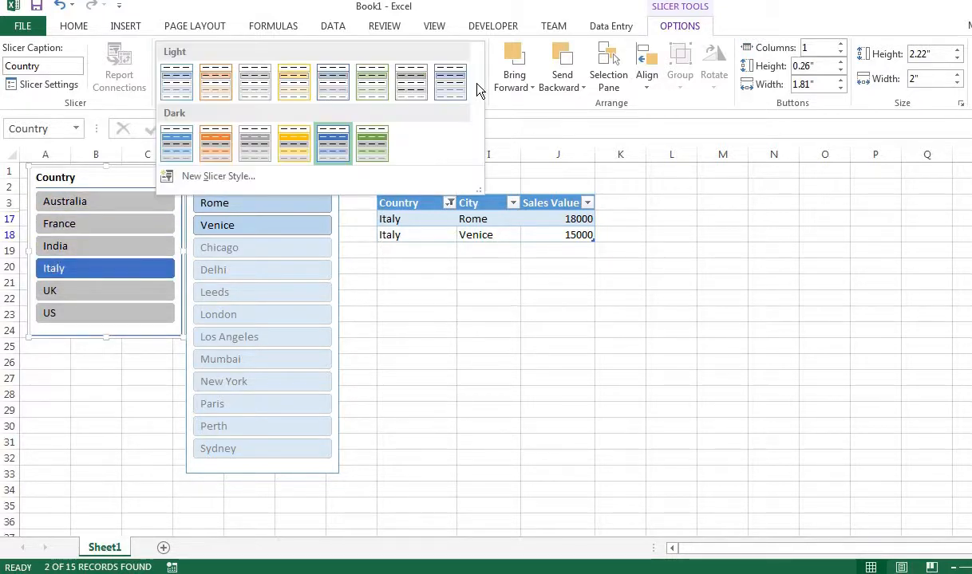
click(223, 177)
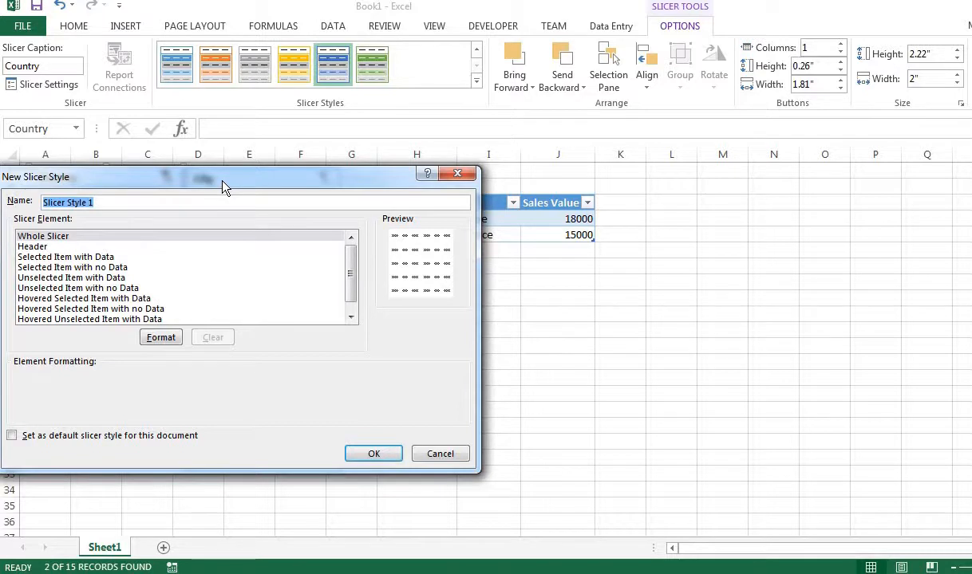
text(Own )
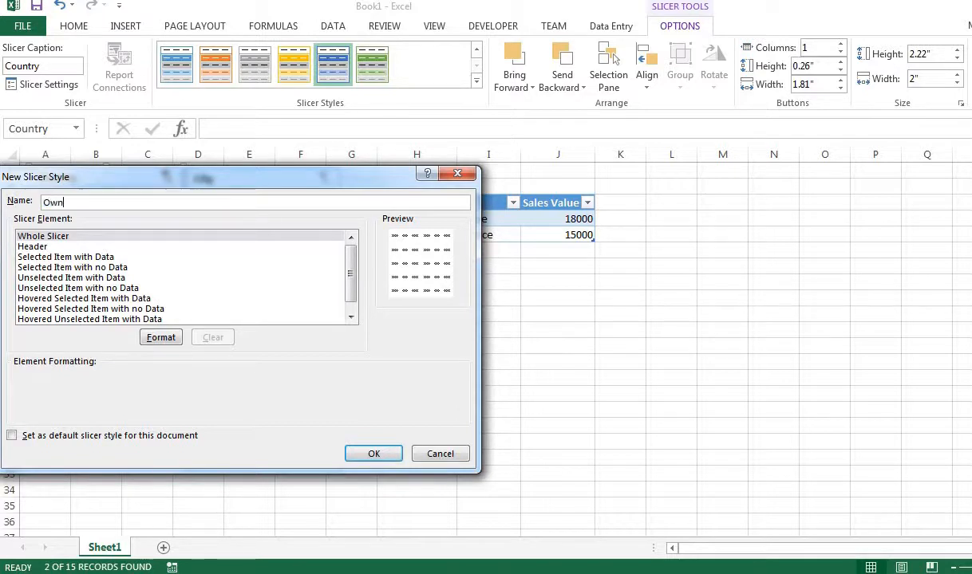
text(Style)
Give the Header element of the new slicer style a dark blue background fill from the standard colors
click(48, 247)
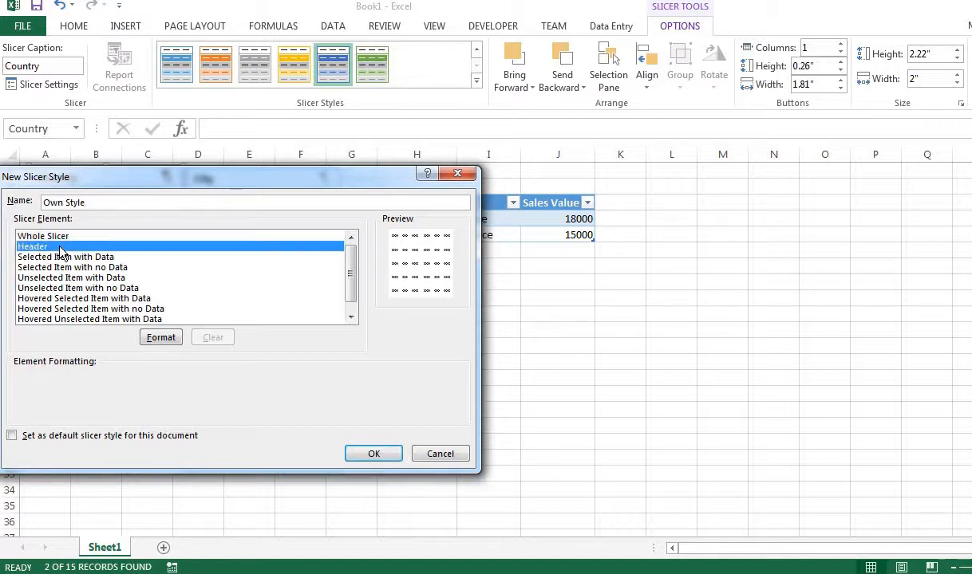
click(152, 339)
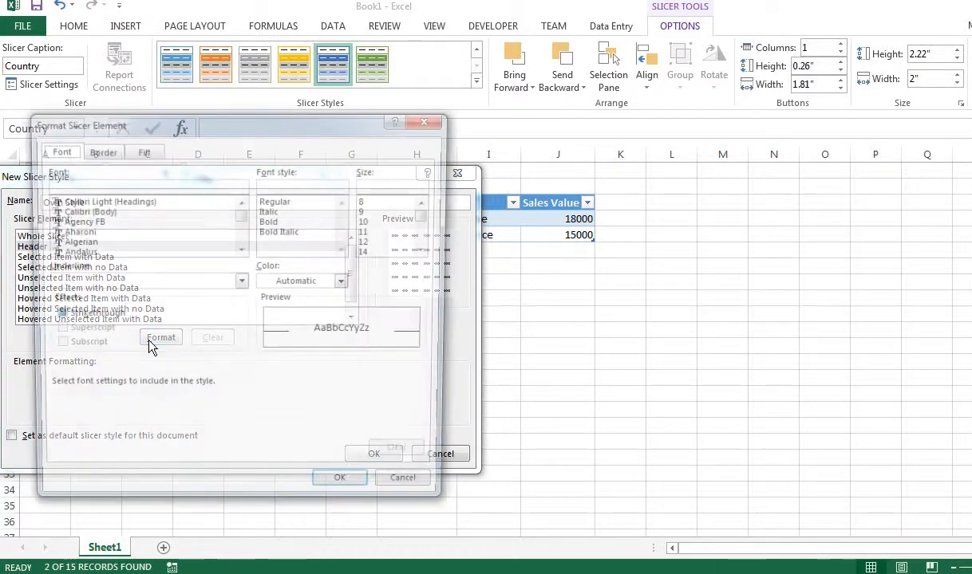
click(144, 150)
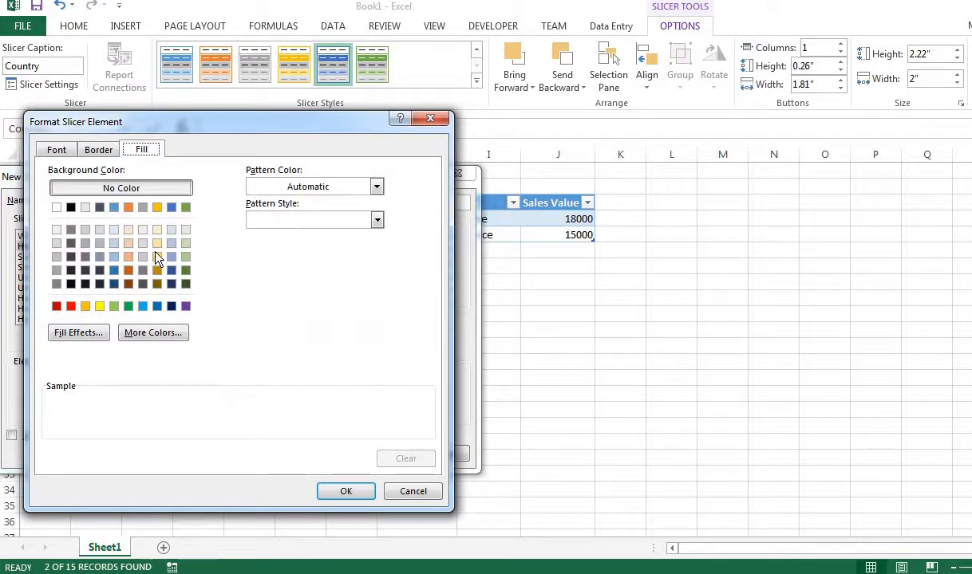
click(172, 307)
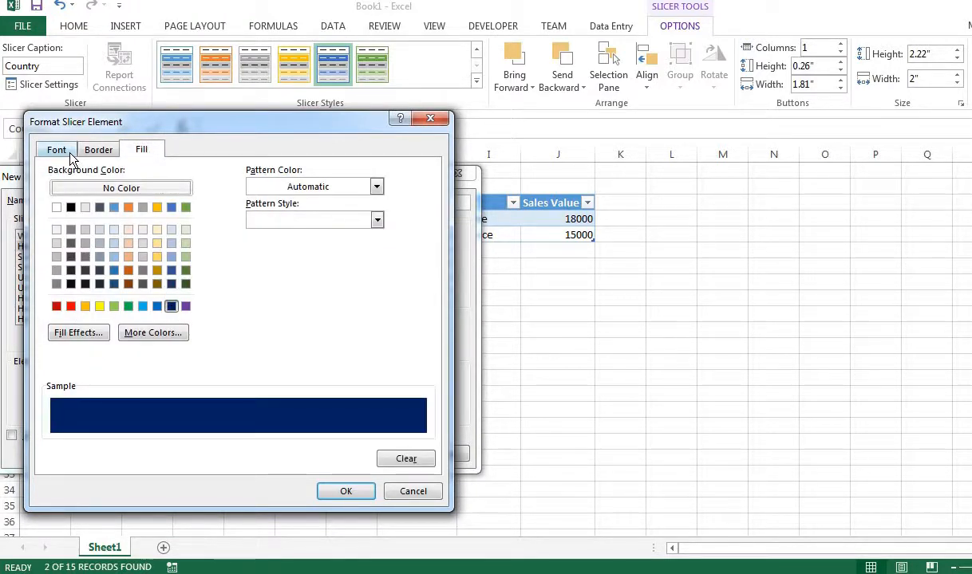
Format the Header font as white Calibri Light (Headings), Bold, size 10 with a Single underline, and accept the header formatting
click(69, 153)
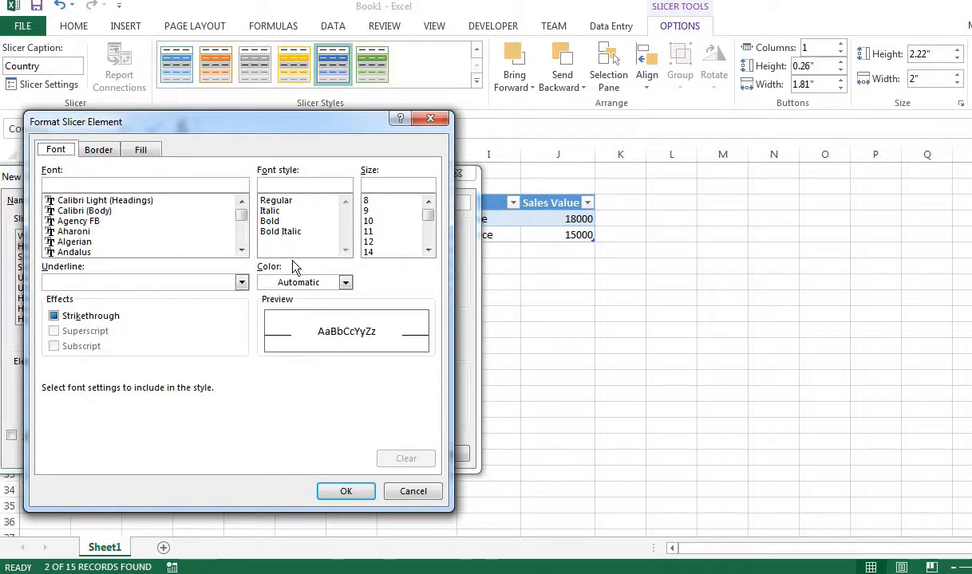
click(283, 282)
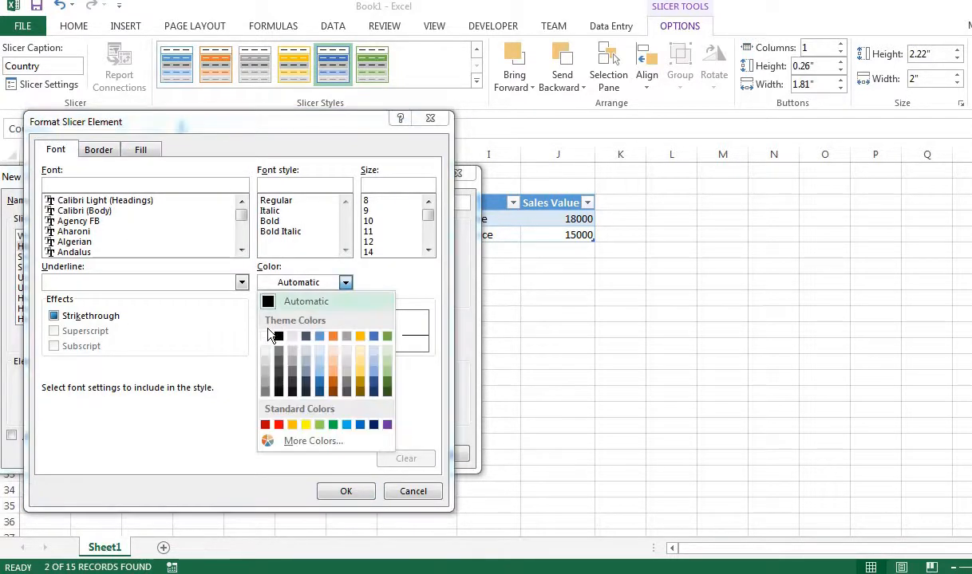
click(266, 337)
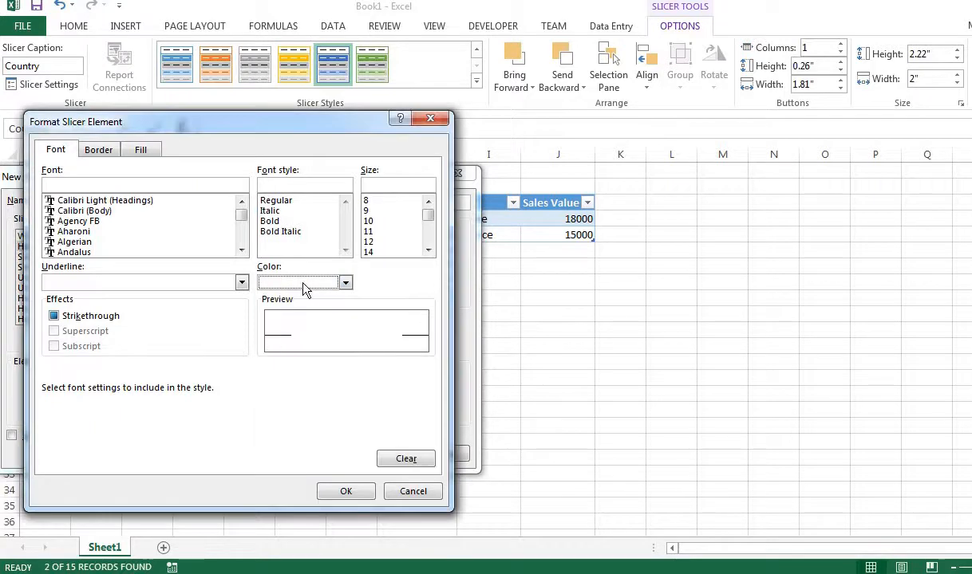
click(369, 221)
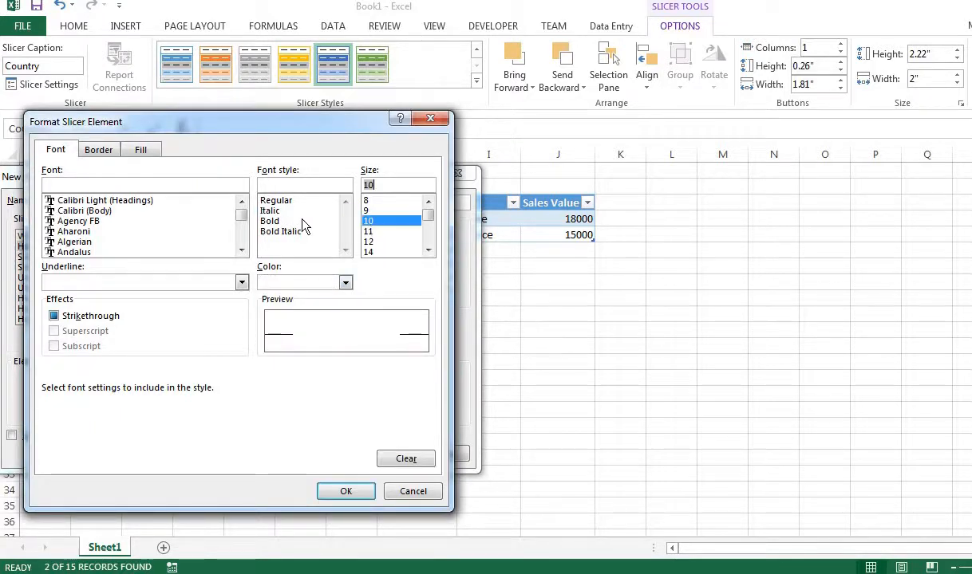
click(279, 221)
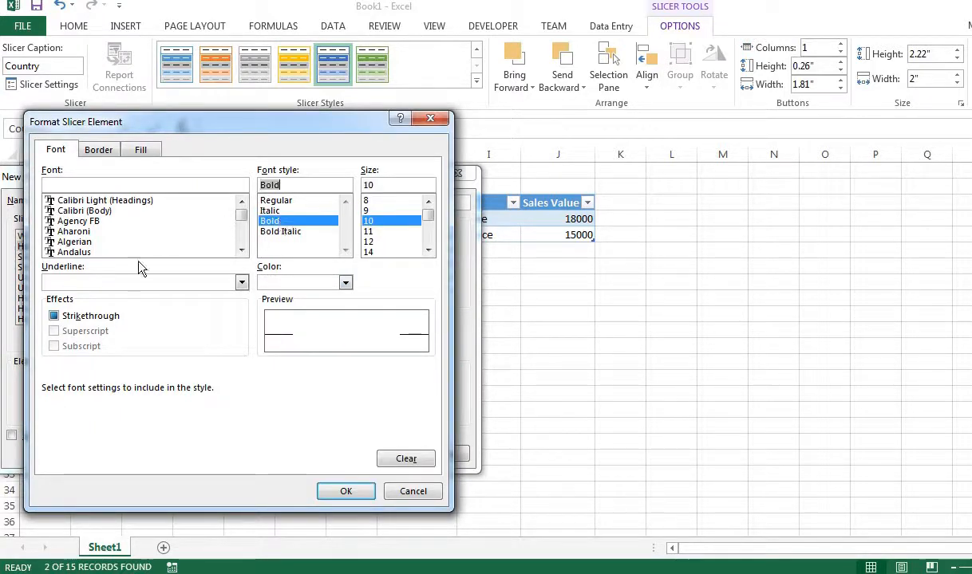
click(90, 203)
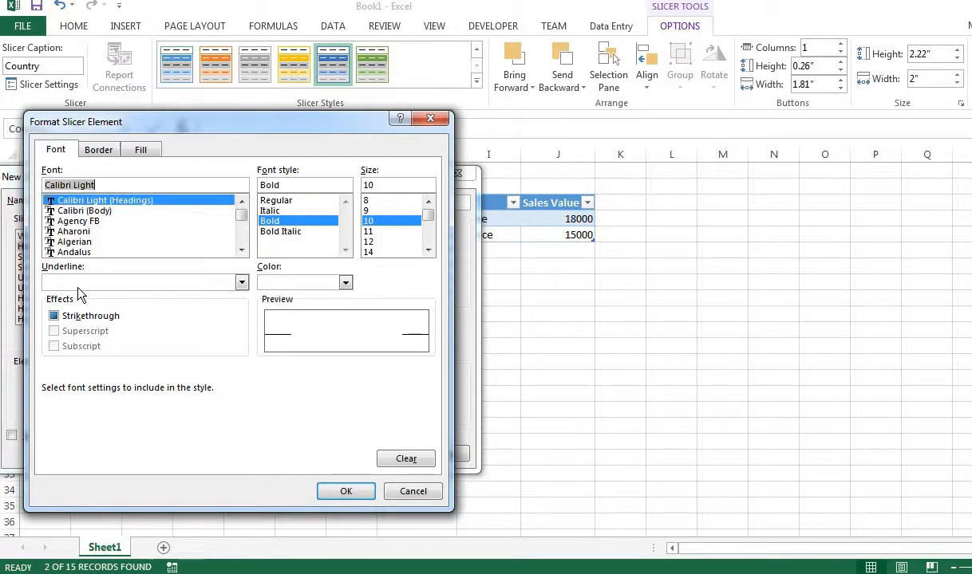
click(241, 283)
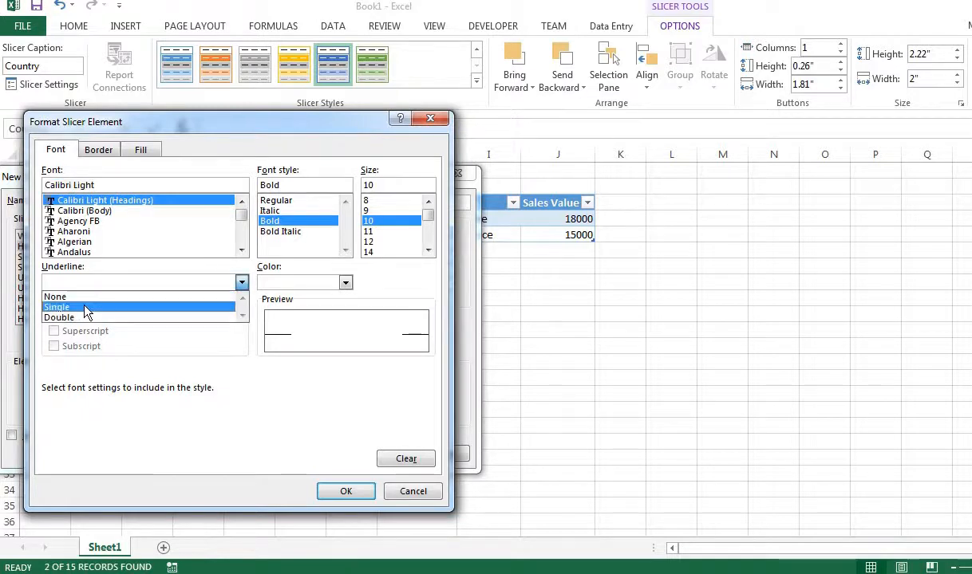
click(86, 308)
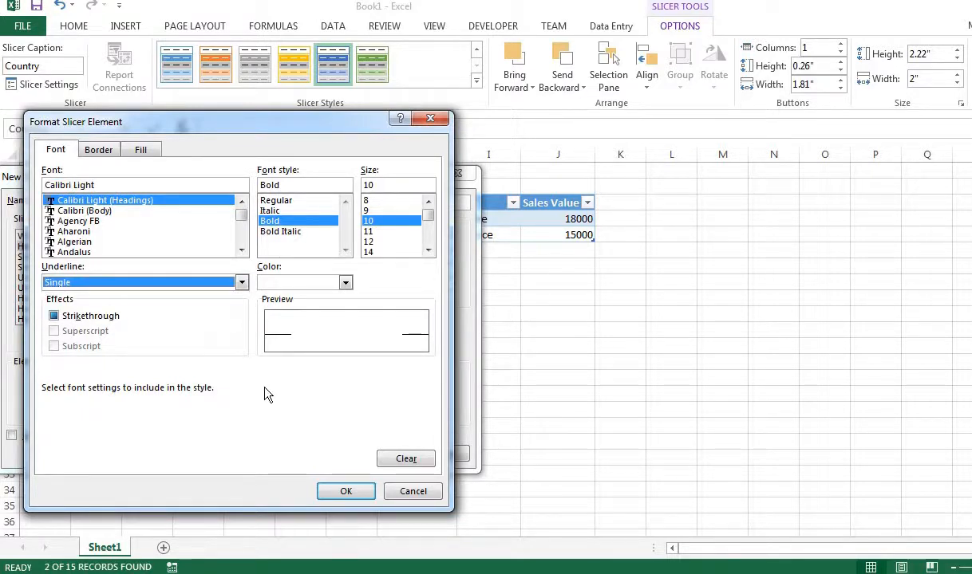
click(335, 492)
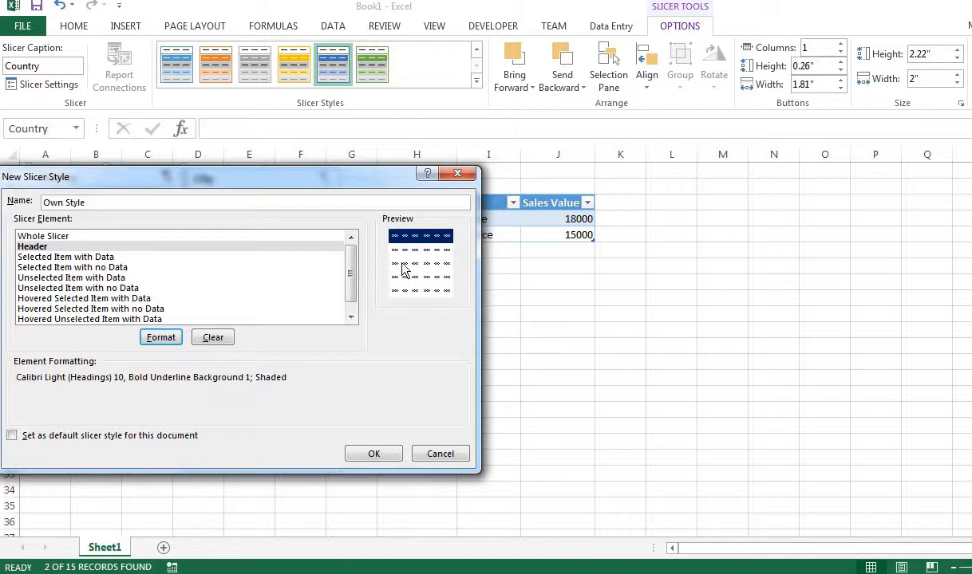
Give the Selected Item with Data element a medium-dark blue background fill and a matching blue pattern color from the theme colors
click(43, 260)
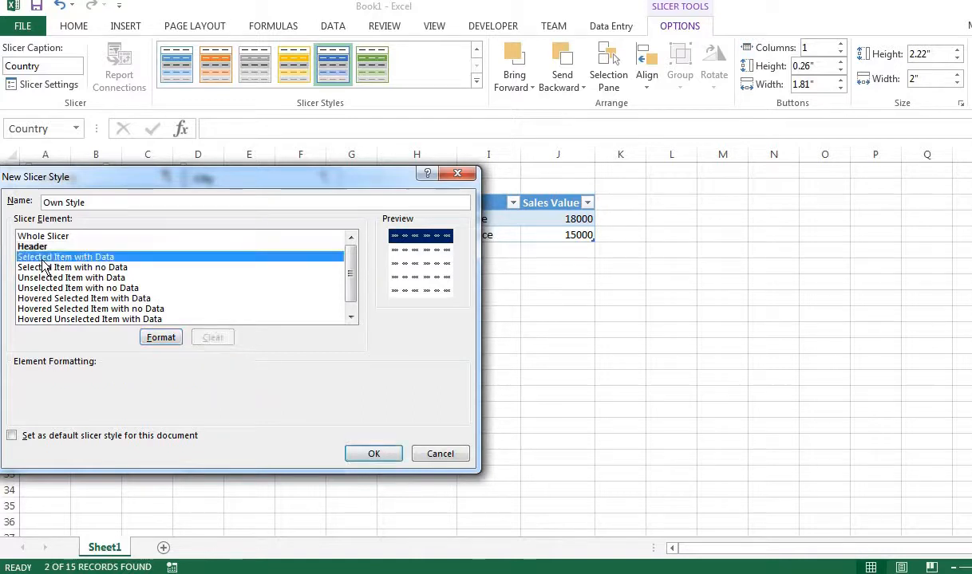
click(149, 339)
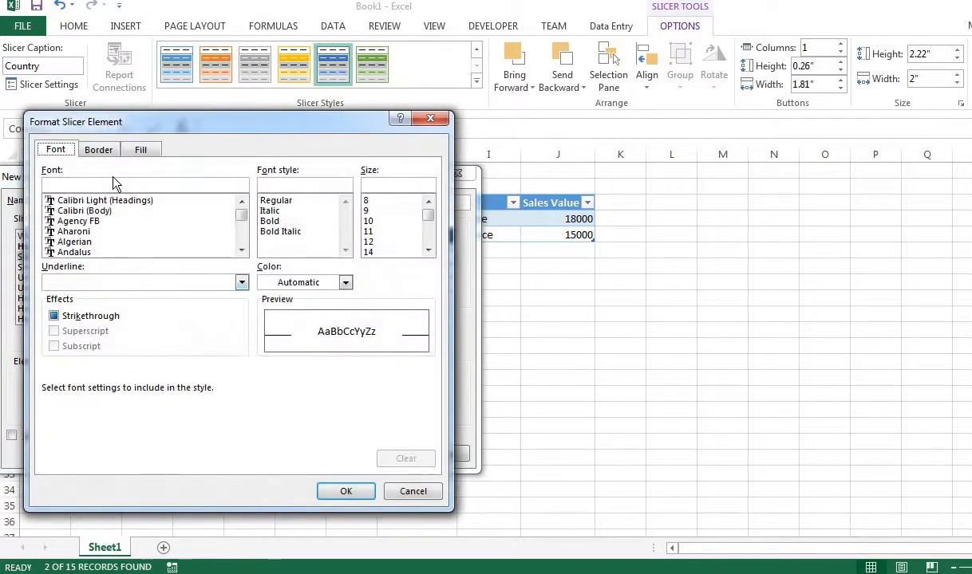
click(143, 151)
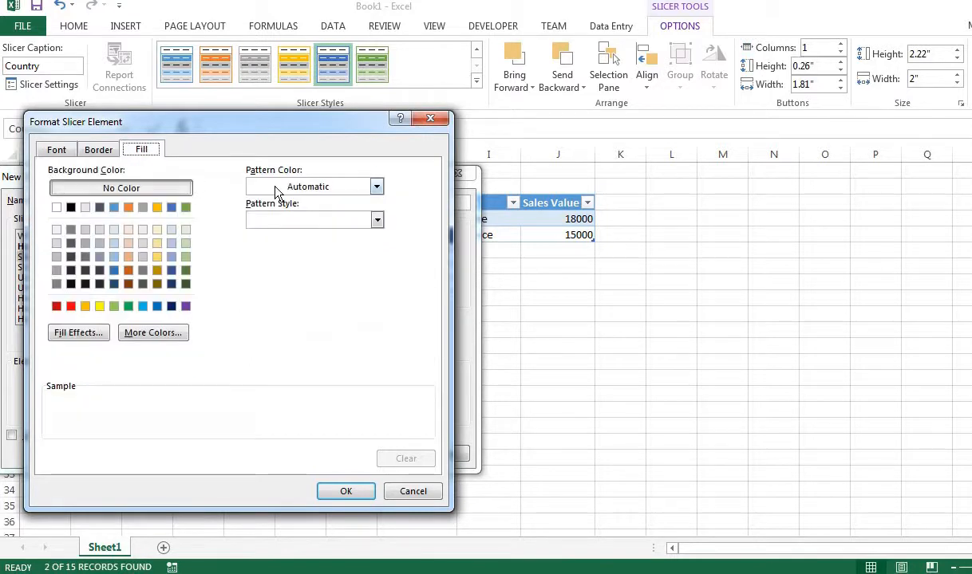
click(275, 189)
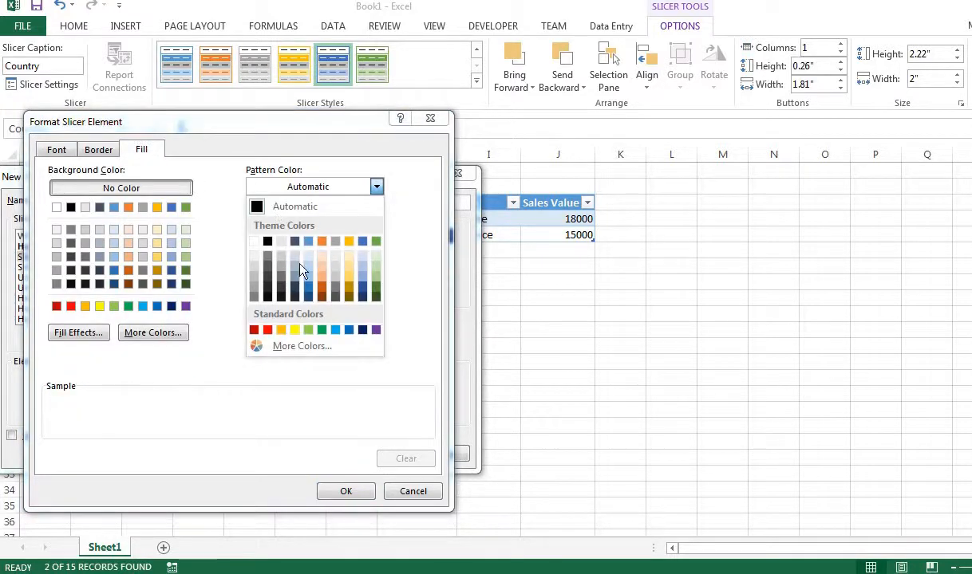
click(362, 290)
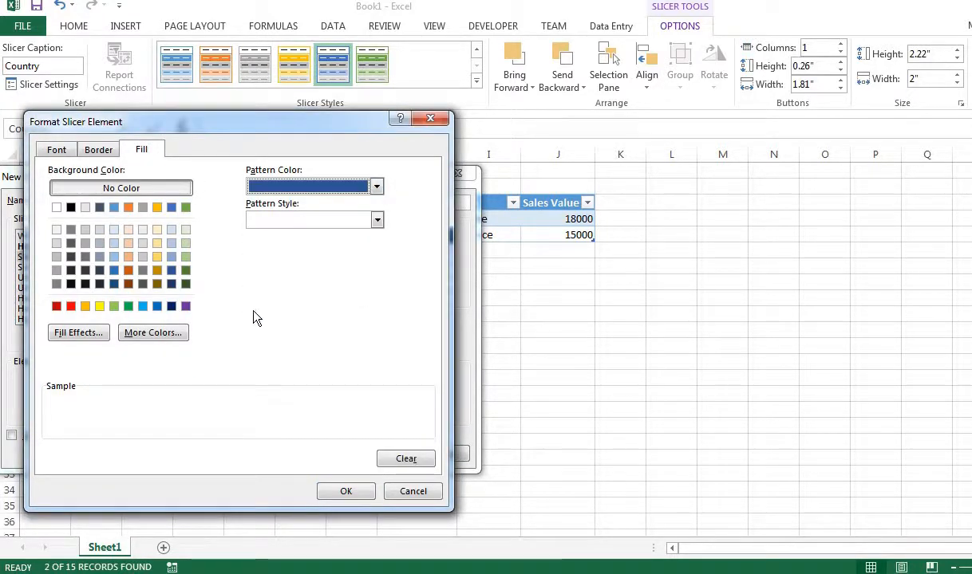
click(172, 270)
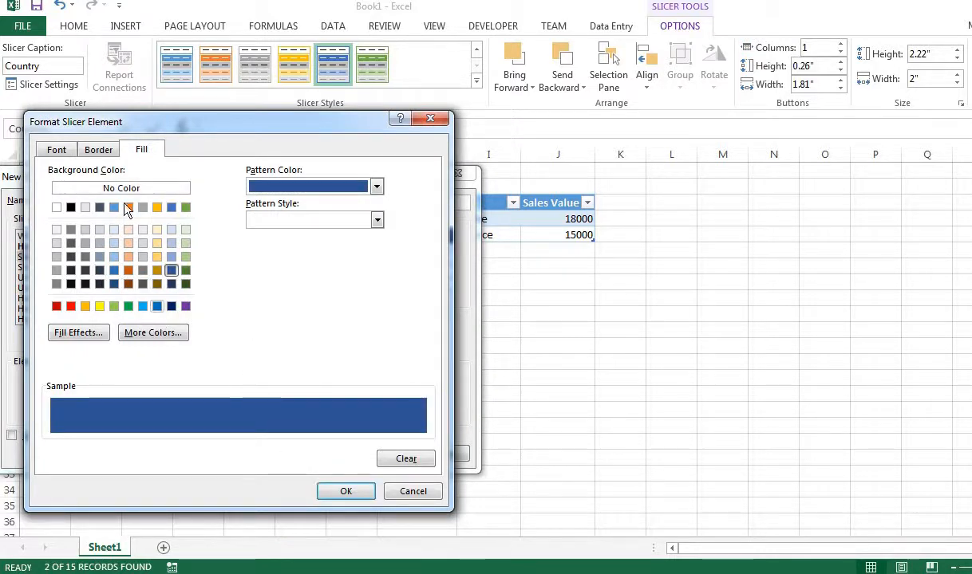
Set the Selected Item with Data font to white Calibri (Body), size 10, and accept the element's formatting
click(57, 150)
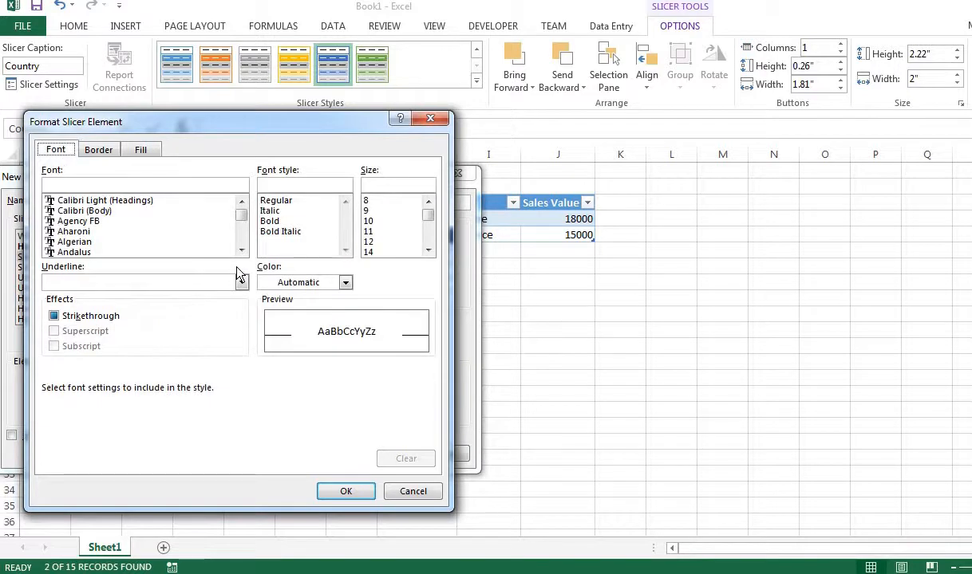
click(346, 283)
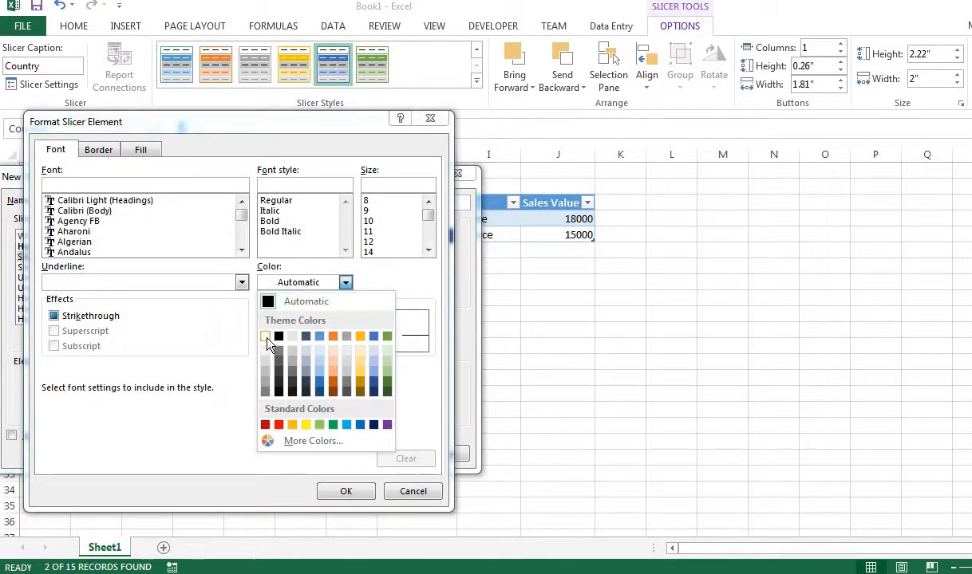
click(266, 336)
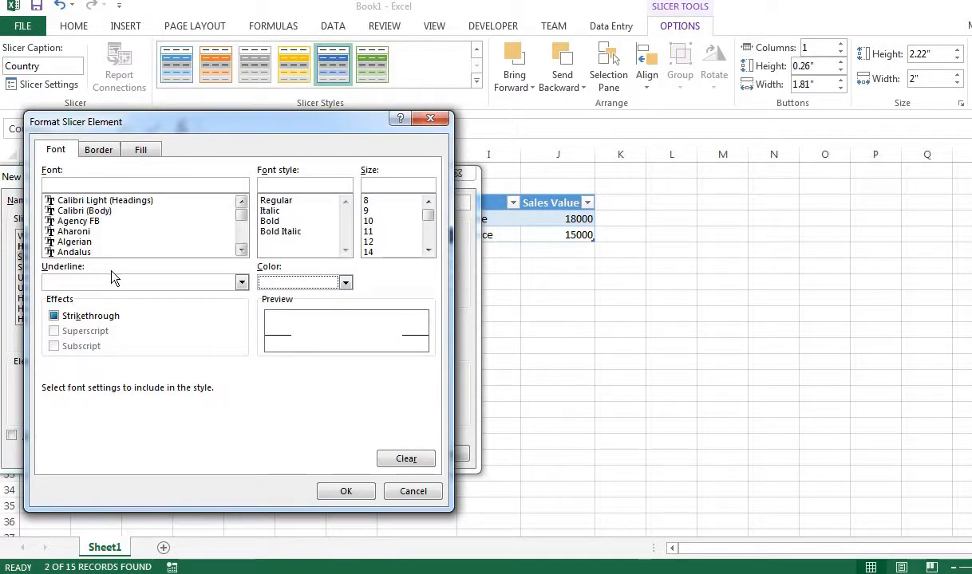
click(368, 221)
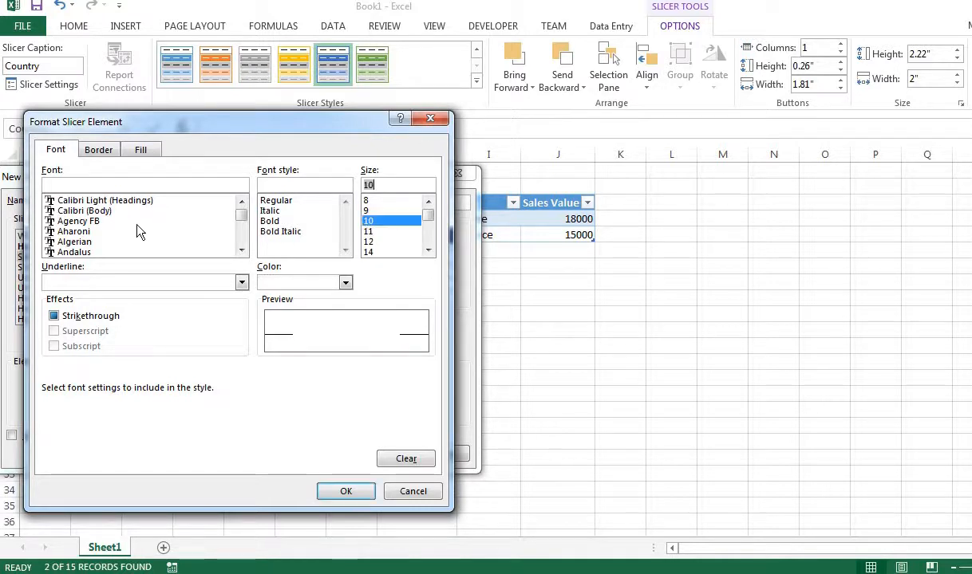
click(93, 211)
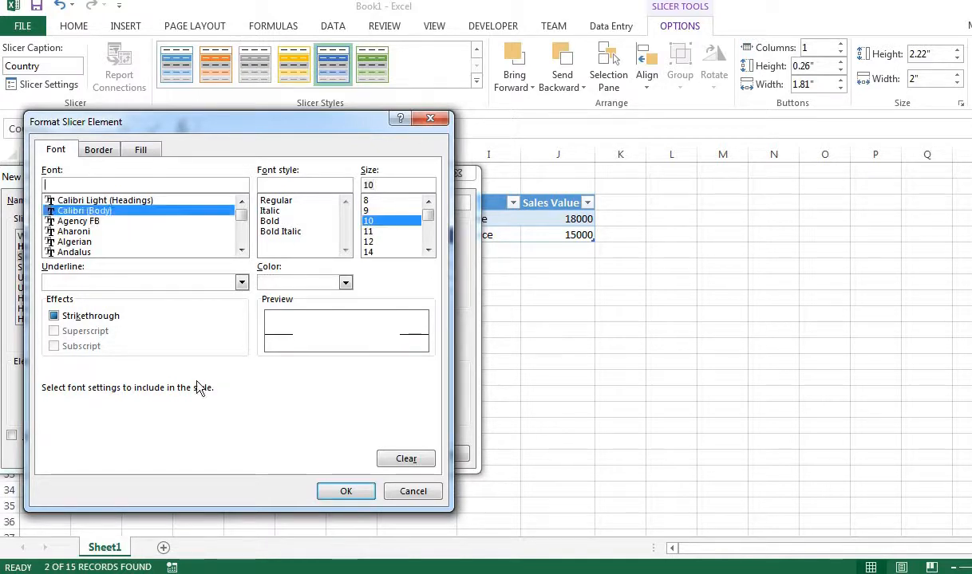
click(343, 492)
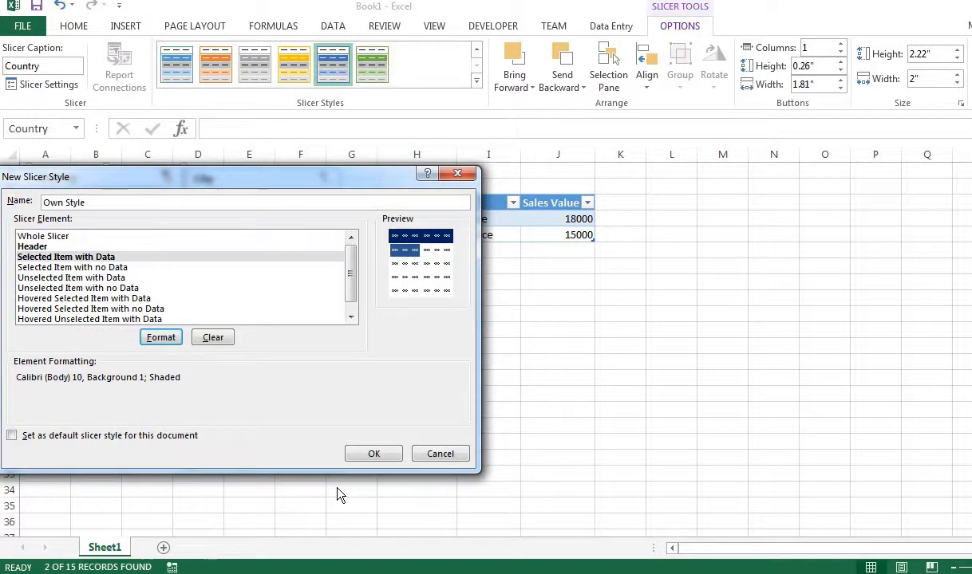
Give the Unselected Item with Data element a light blue background fill from the theme colors
click(84, 281)
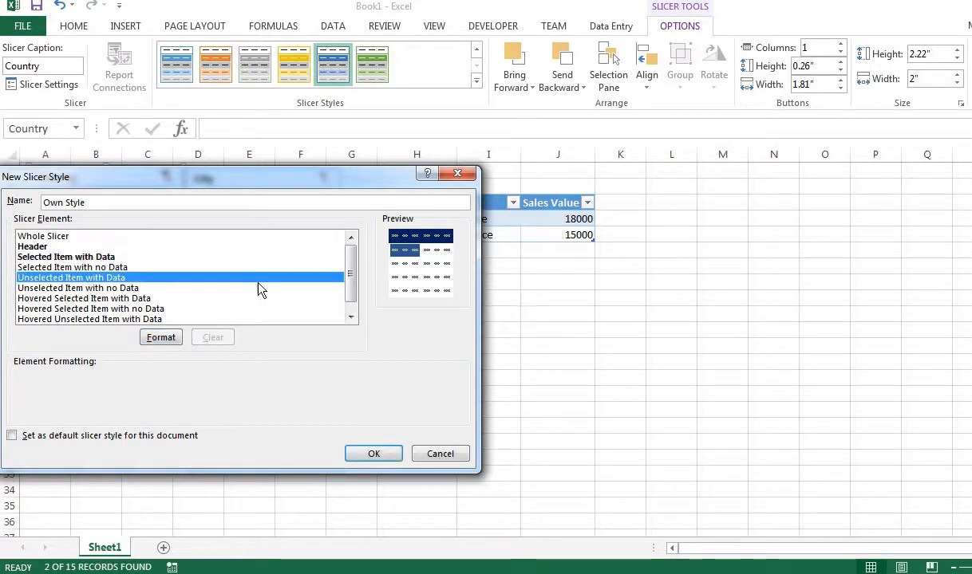
click(161, 338)
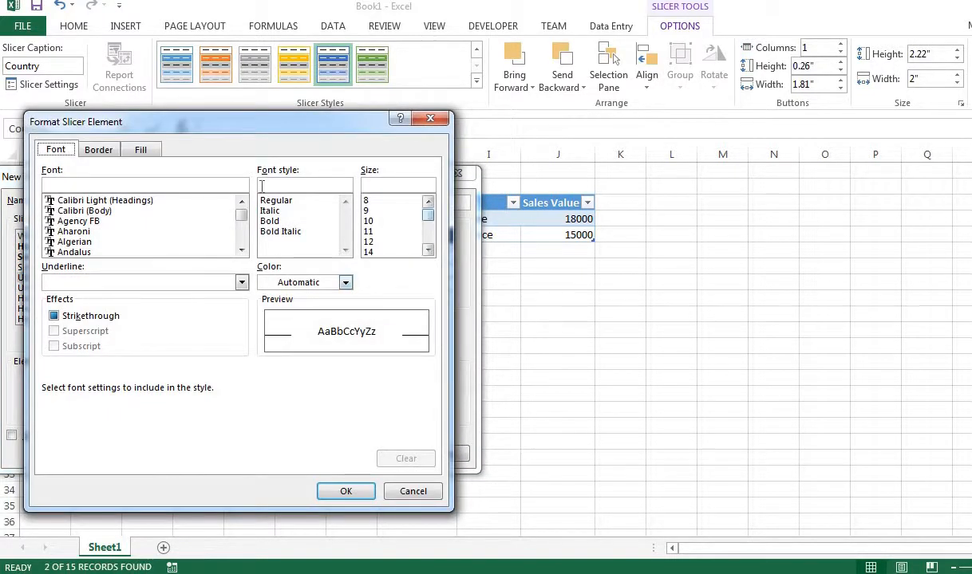
click(140, 150)
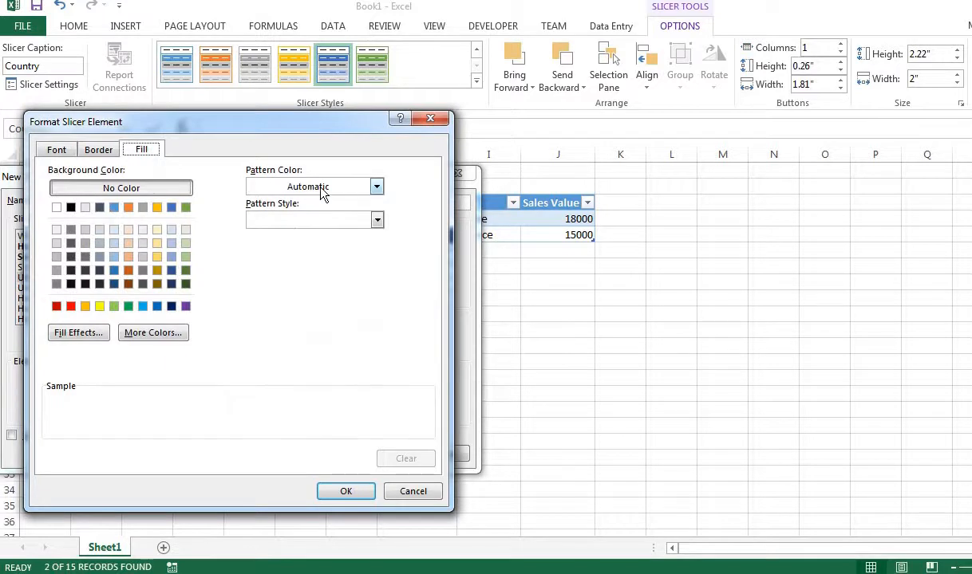
click(172, 242)
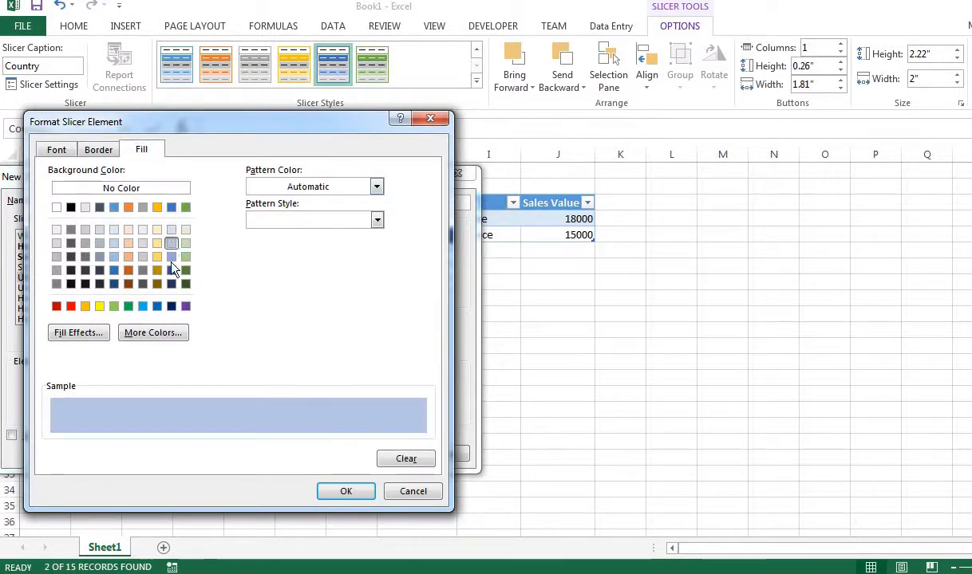
Set the Unselected Item with Data font to Calibri (Body), size 10, in standard dark blue, and accept the element's formatting
click(69, 155)
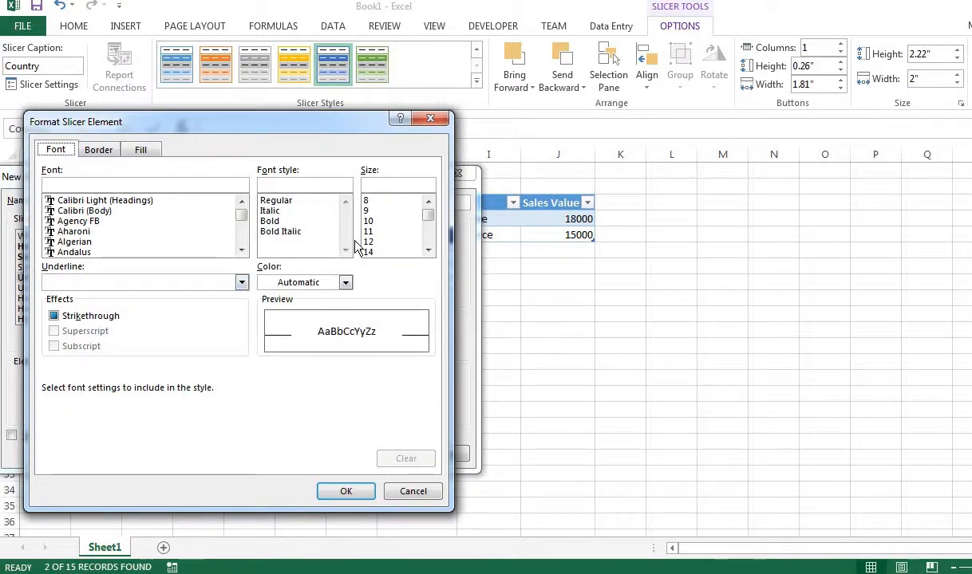
click(344, 283)
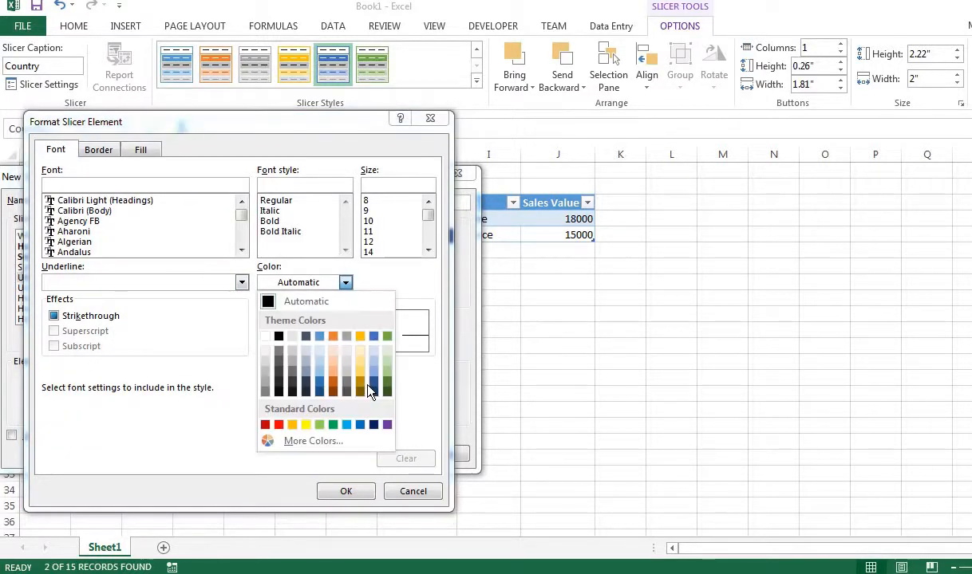
click(373, 424)
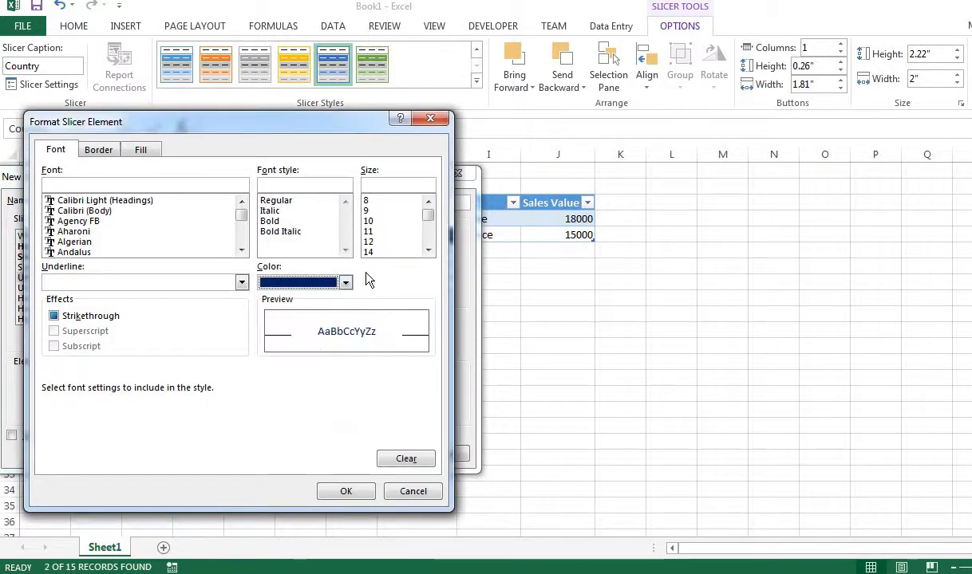
click(369, 225)
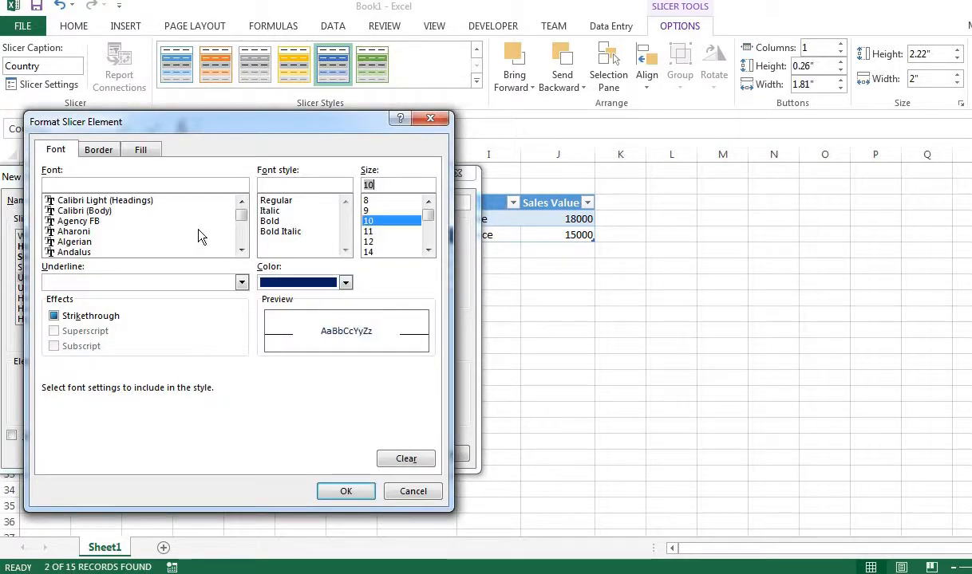
click(96, 211)
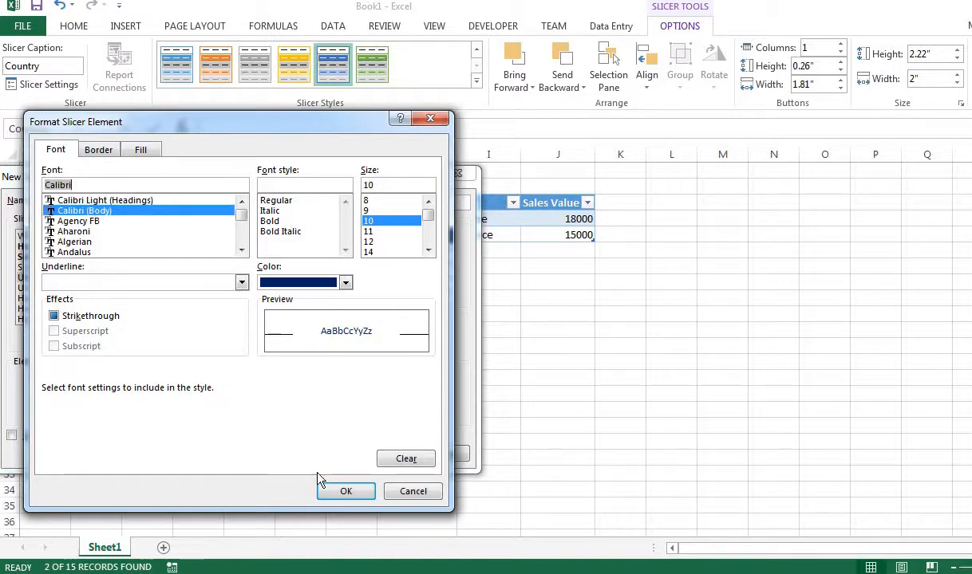
click(345, 492)
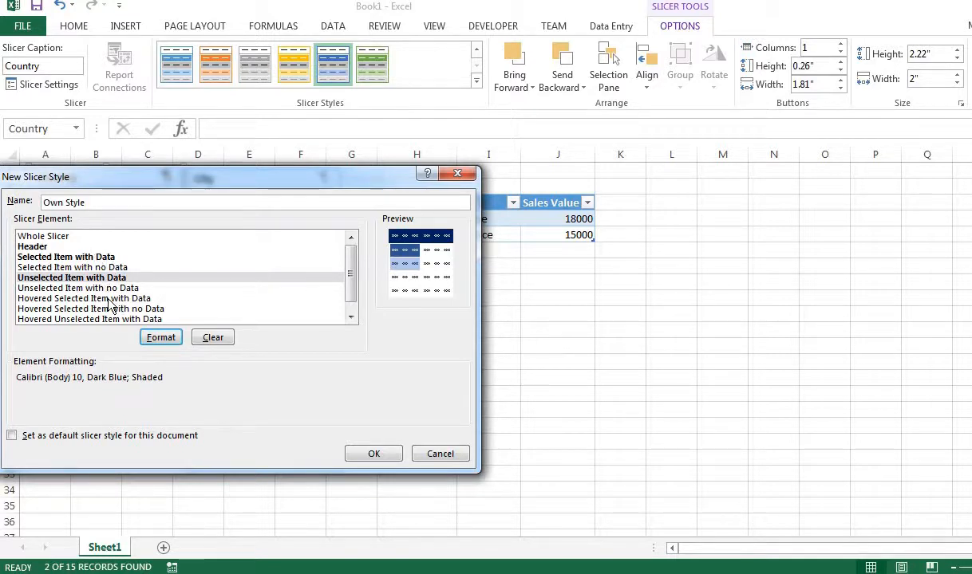
Format the Hovered Selected Item with Data font as white Calibri (Body), Bold, size 10
click(110, 299)
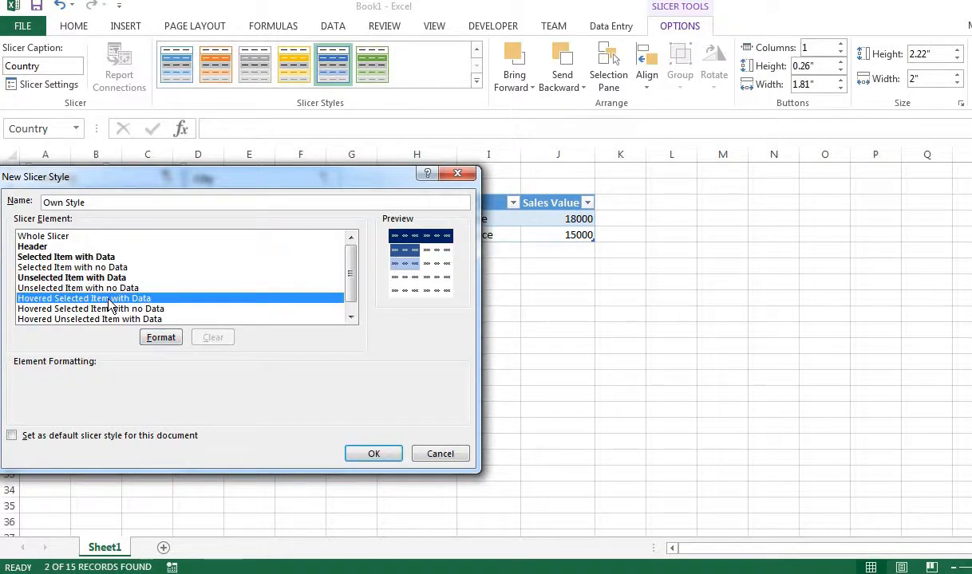
click(152, 339)
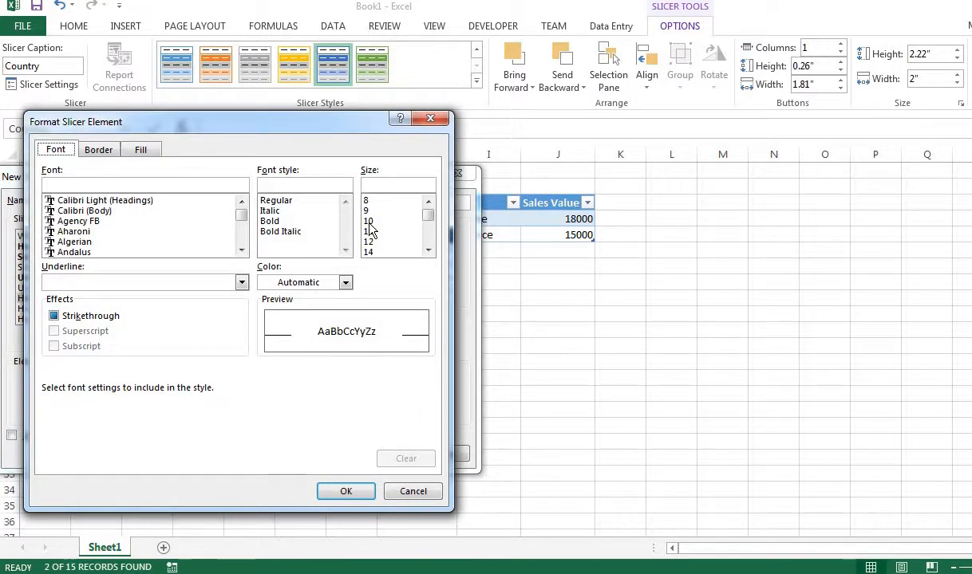
click(369, 222)
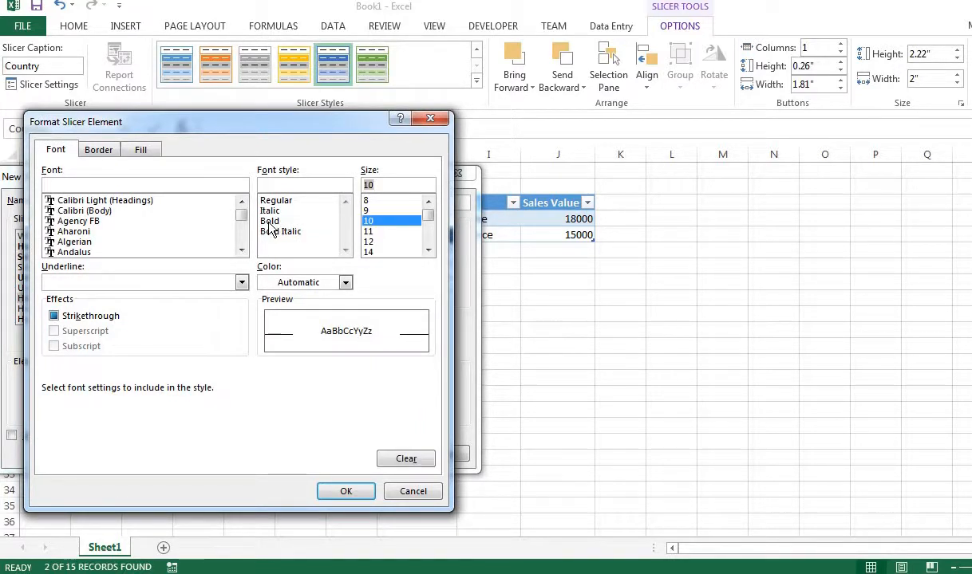
click(270, 225)
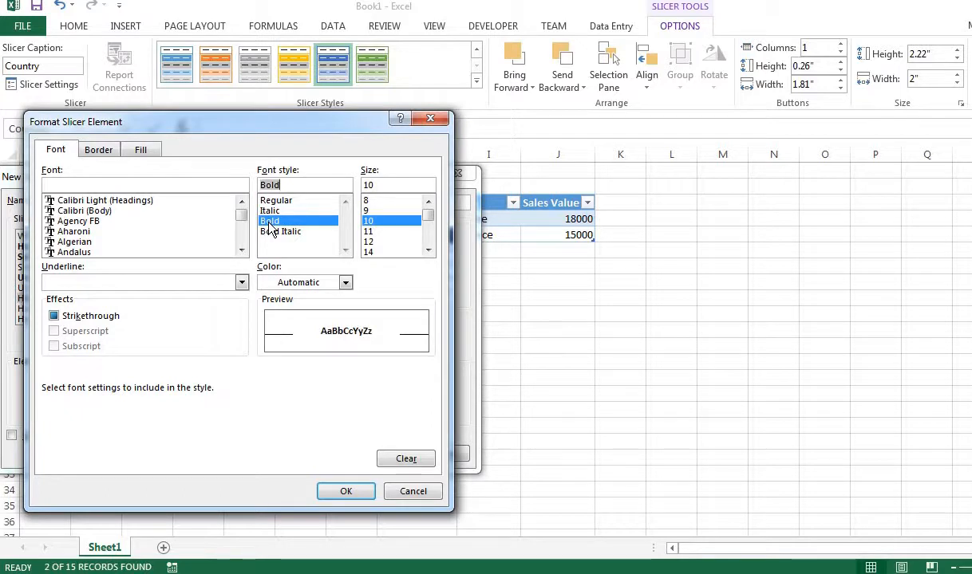
click(99, 211)
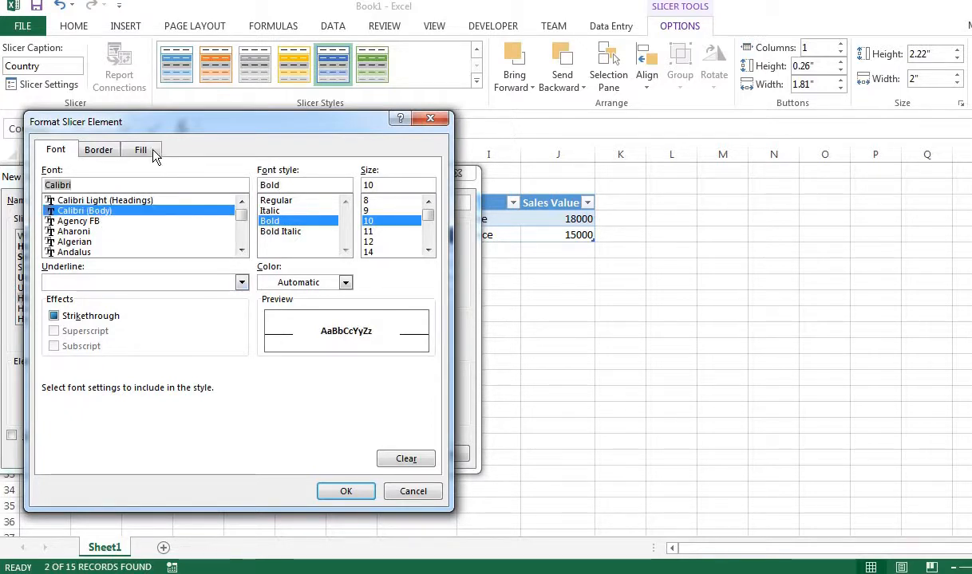
click(345, 282)
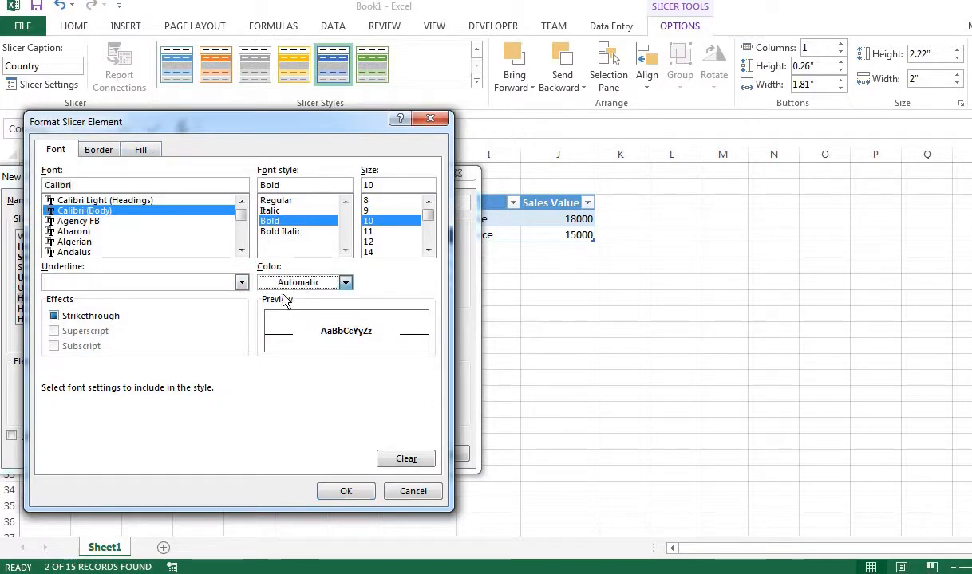
click(268, 338)
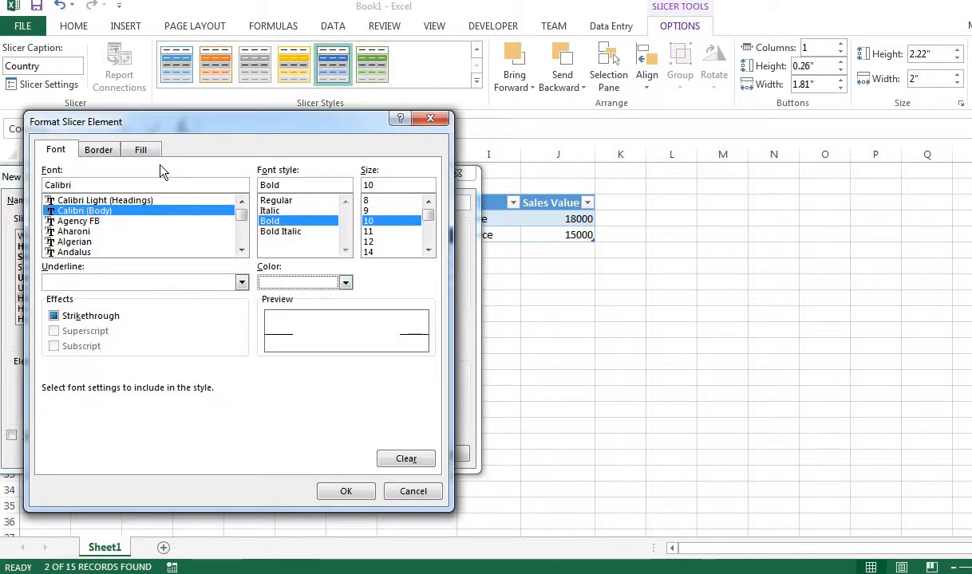
Give the Hovered Selected Item with Data element a medium-dark blue theme background fill and accept its formatting
click(143, 147)
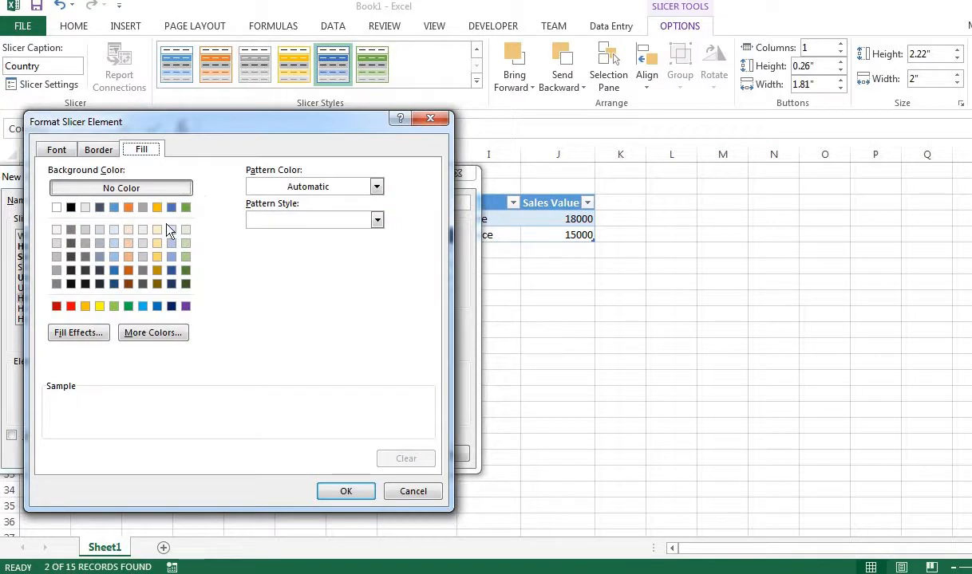
click(171, 271)
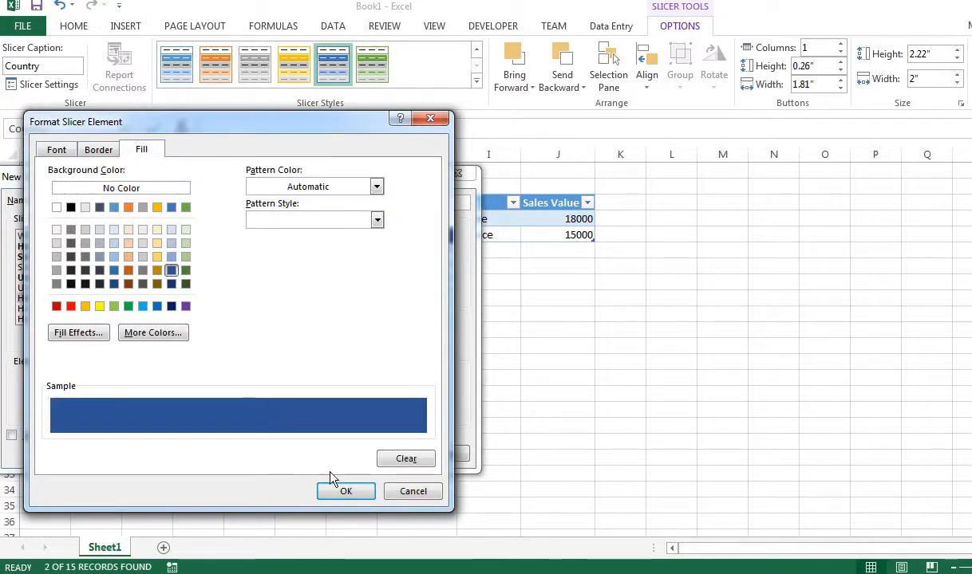
click(344, 492)
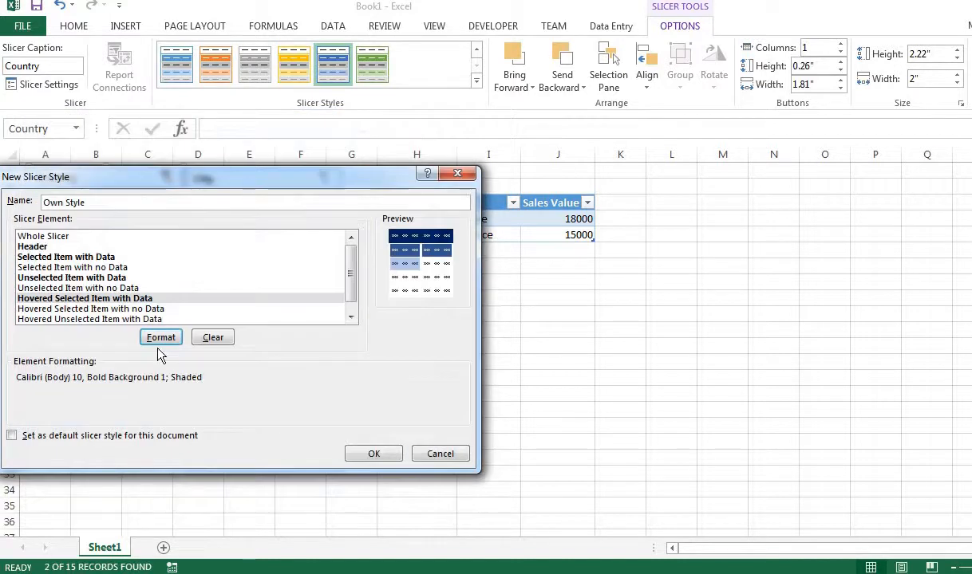
Give the Hovered Unselected Item with Data element a light blue background fill from the theme colors
click(118, 319)
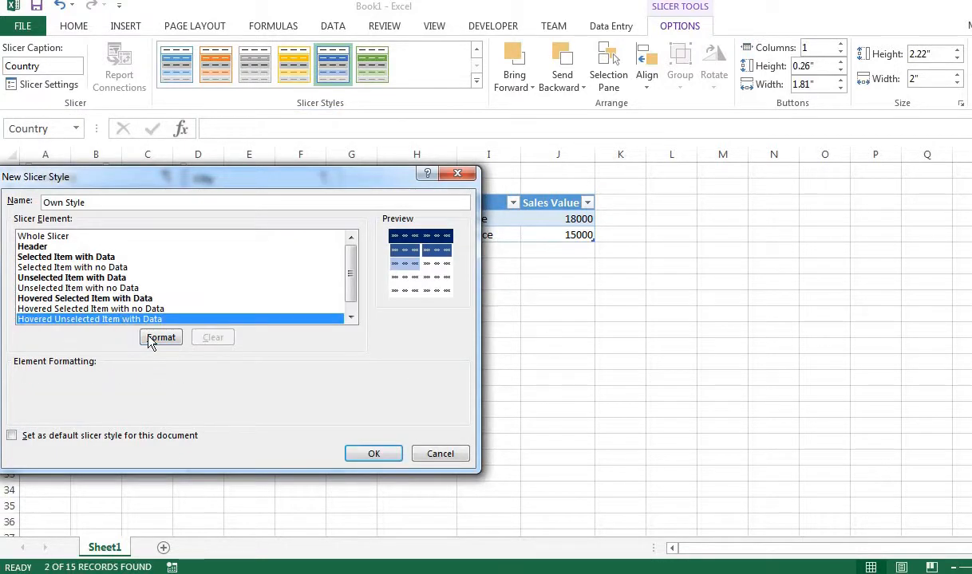
click(157, 338)
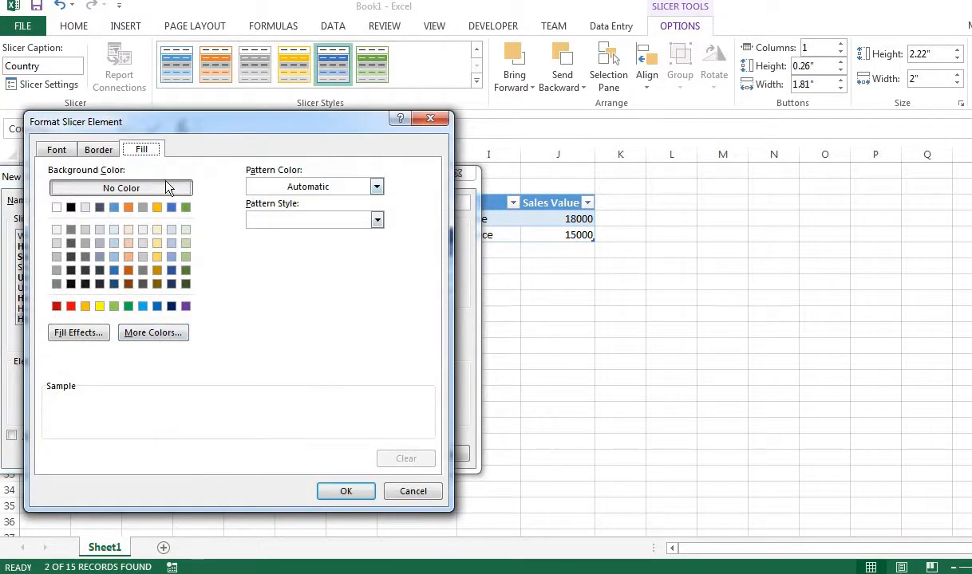
click(170, 243)
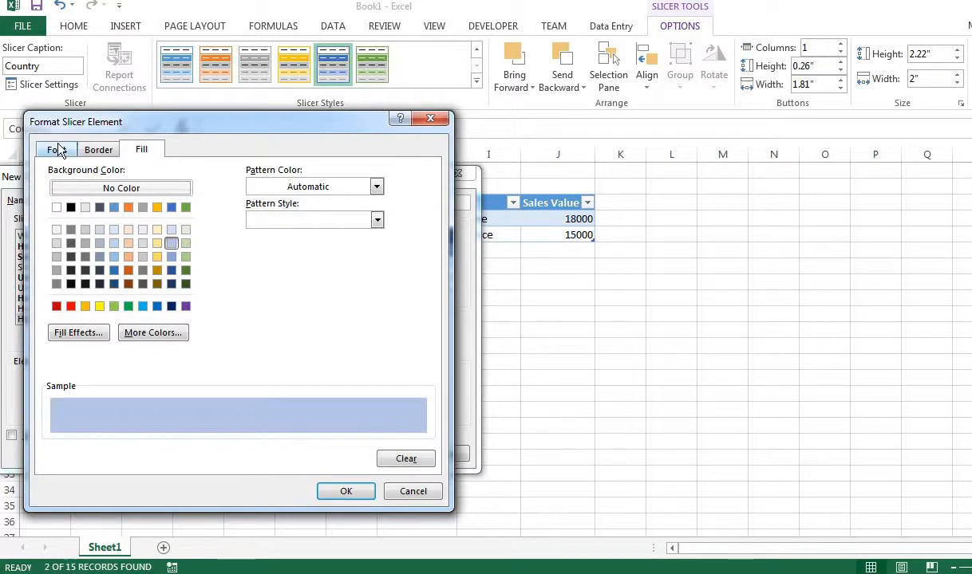
Set the Hovered Unselected Item with Data font to Calibri (Body), Bold, in standard dark blue, and accept the element's formatting
click(59, 150)
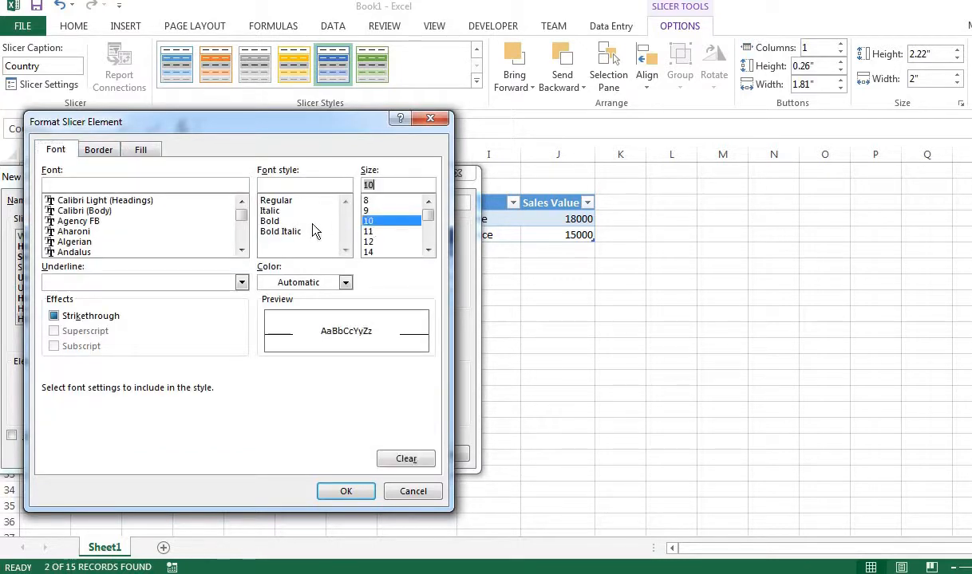
click(288, 222)
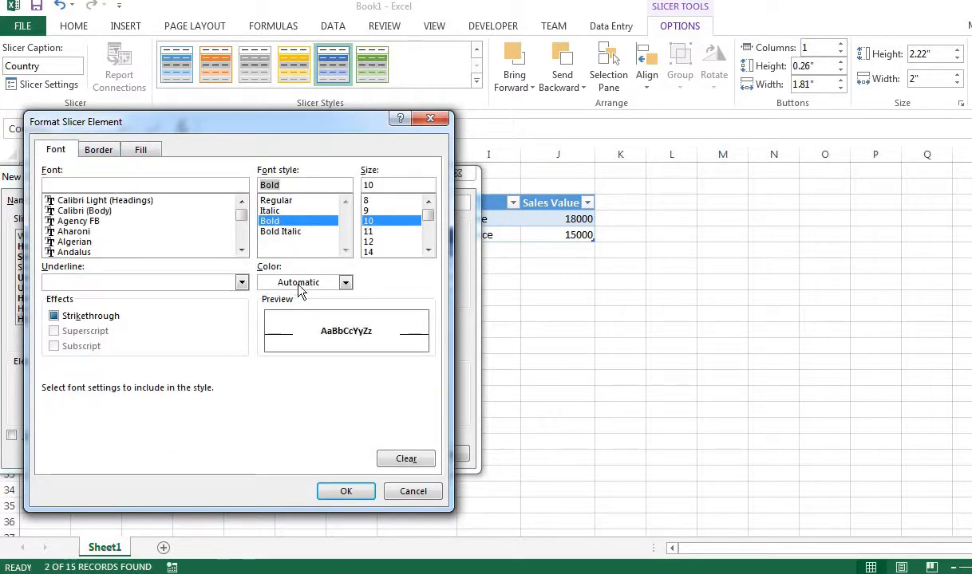
click(300, 284)
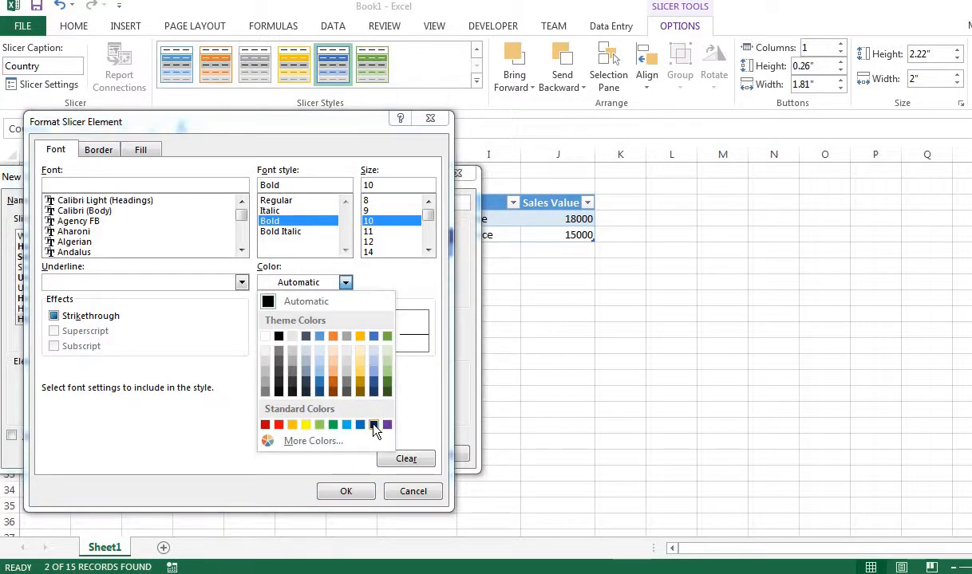
click(373, 425)
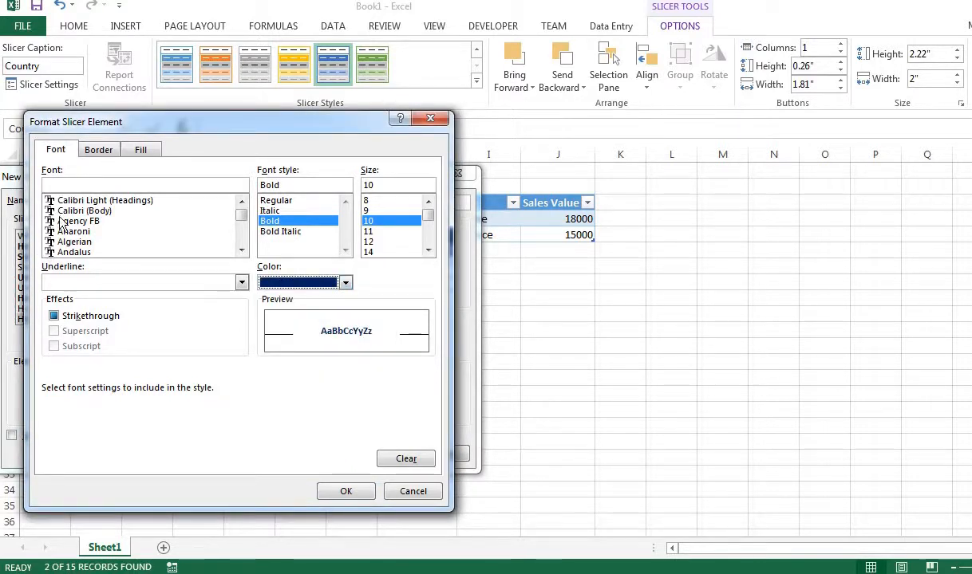
click(96, 210)
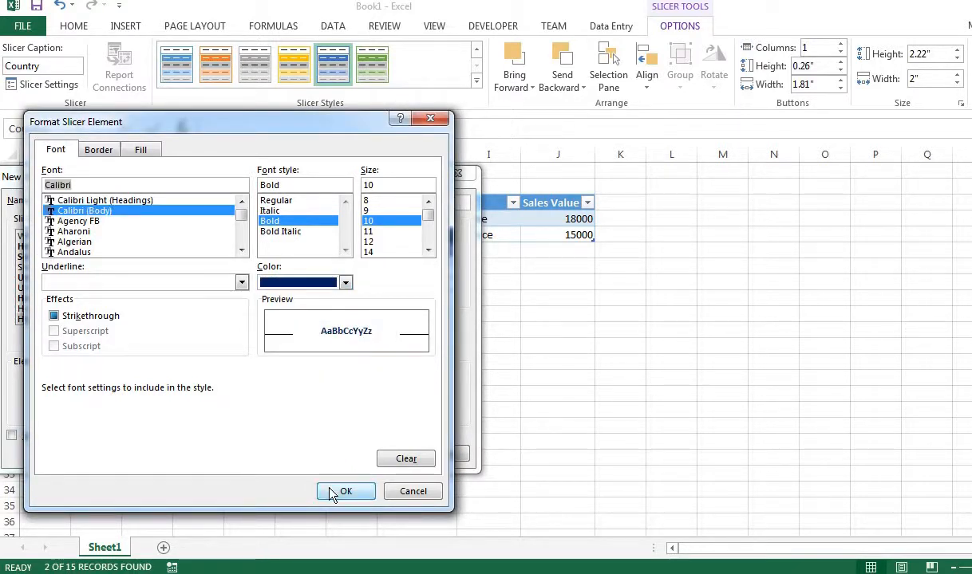
click(333, 492)
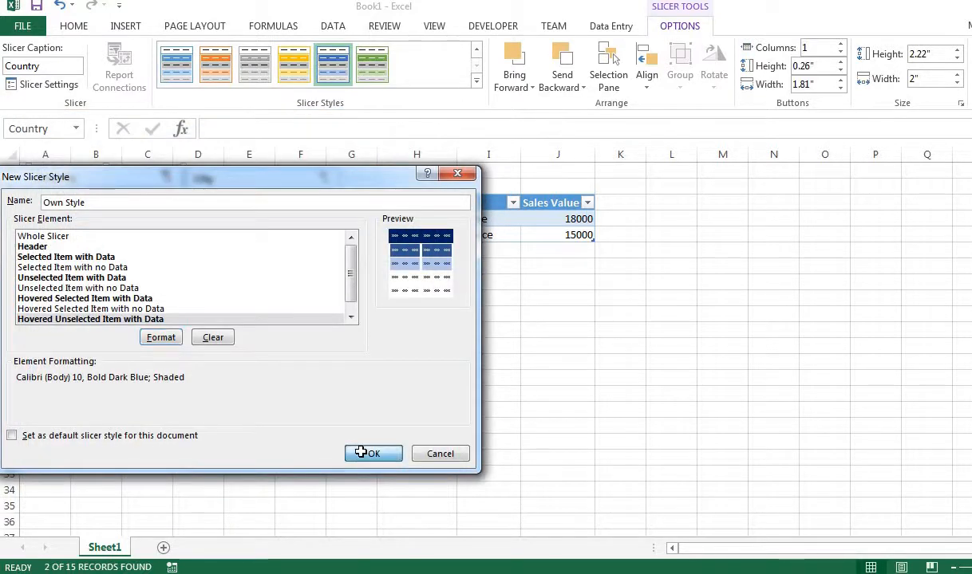
Save the new slicer style and apply the custom style to the Country slicer
click(363, 453)
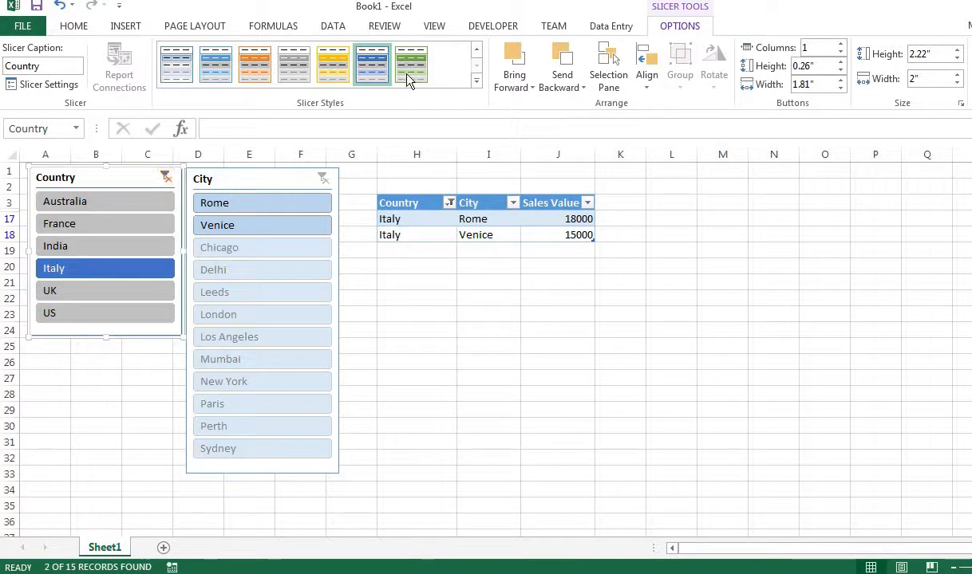
click(477, 81)
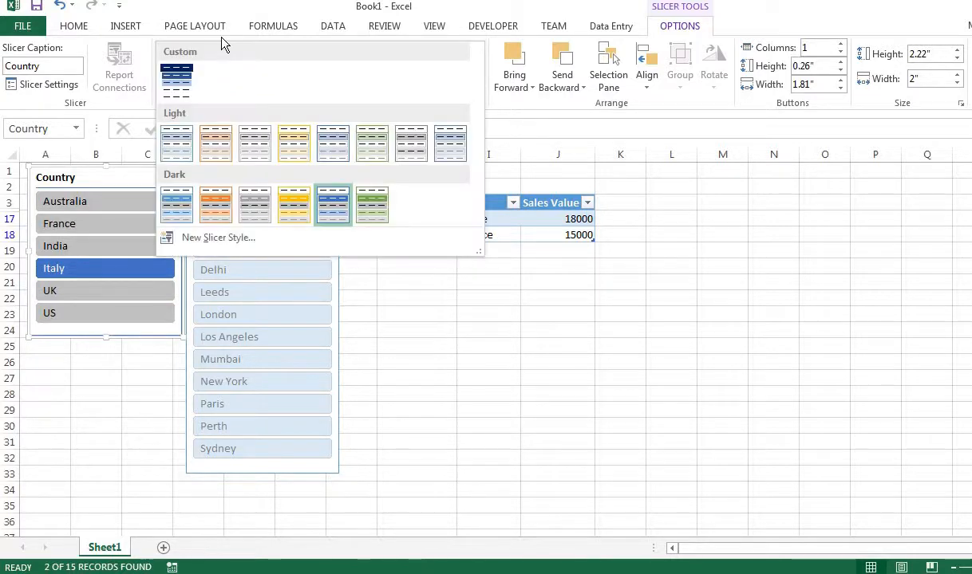
click(175, 88)
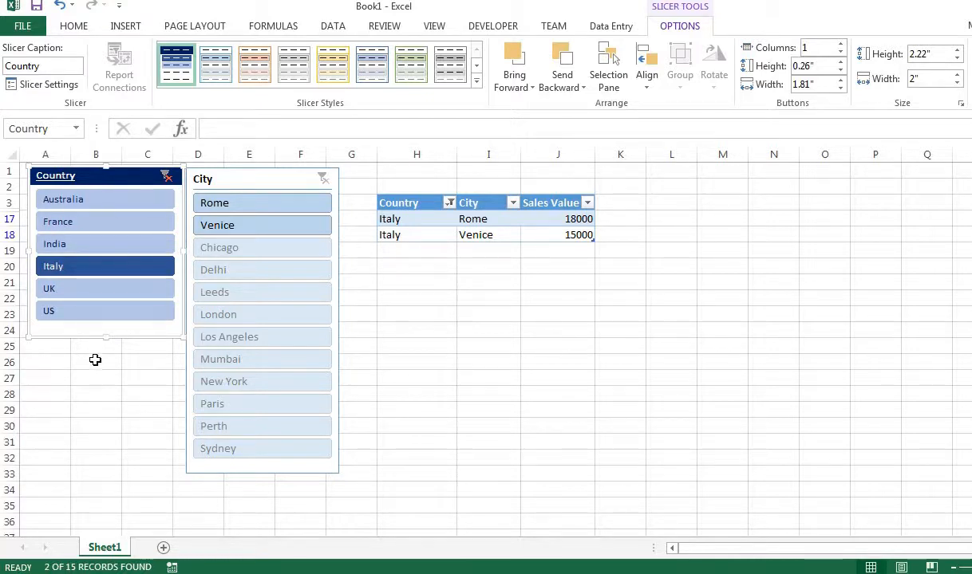
Try the styled Country slicer by filtering to Australia, France and India, finish with Australia selected, and deselect the slicer
click(80, 202)
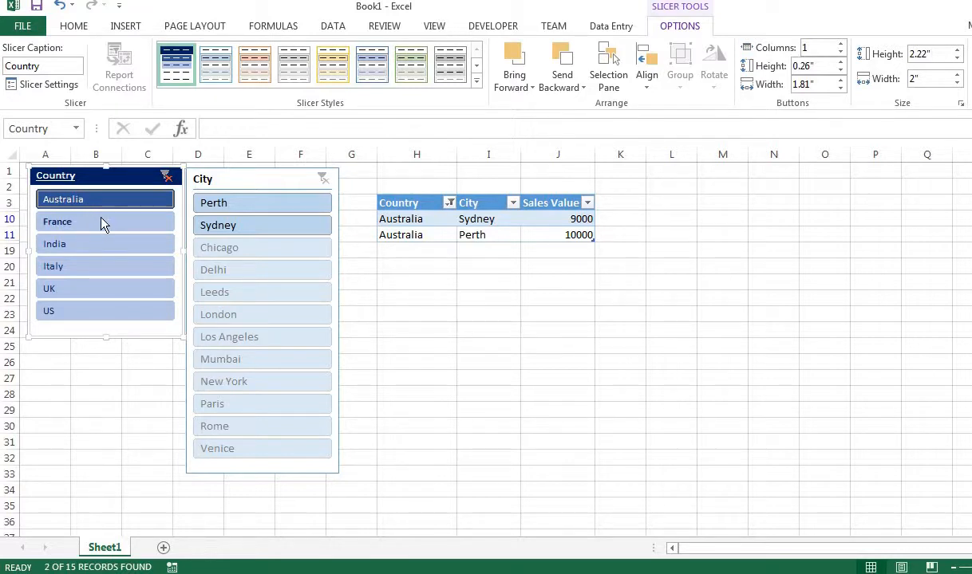
click(102, 221)
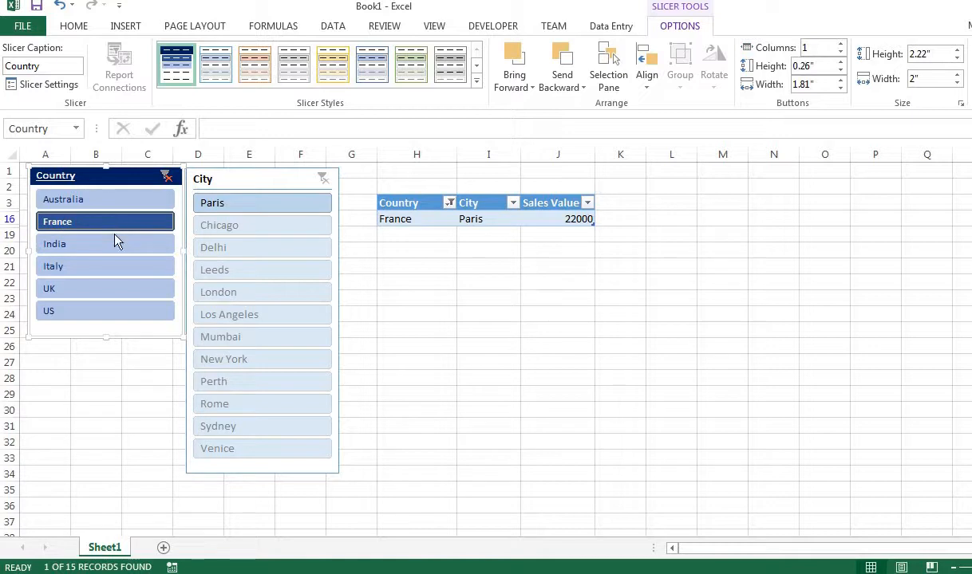
click(115, 243)
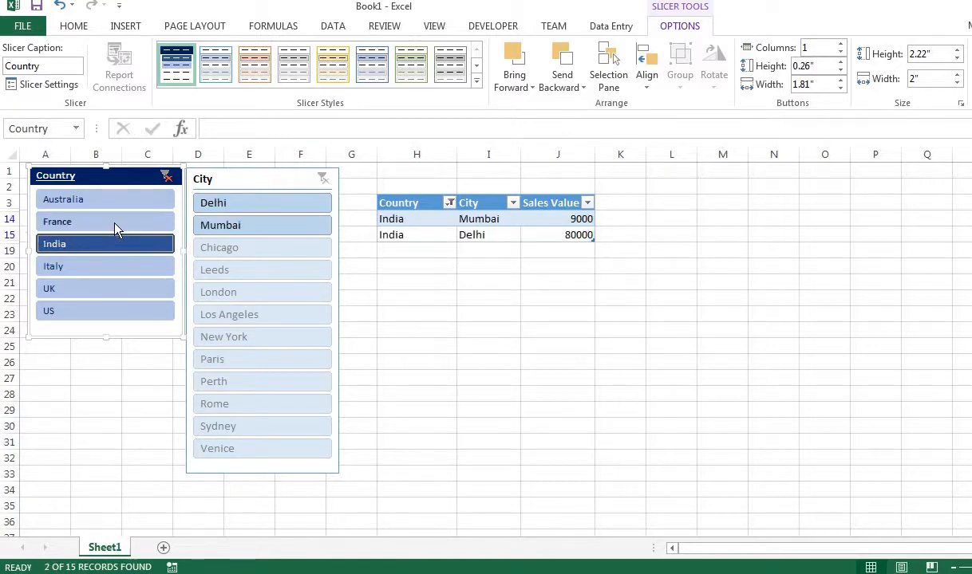
click(115, 224)
click(118, 201)
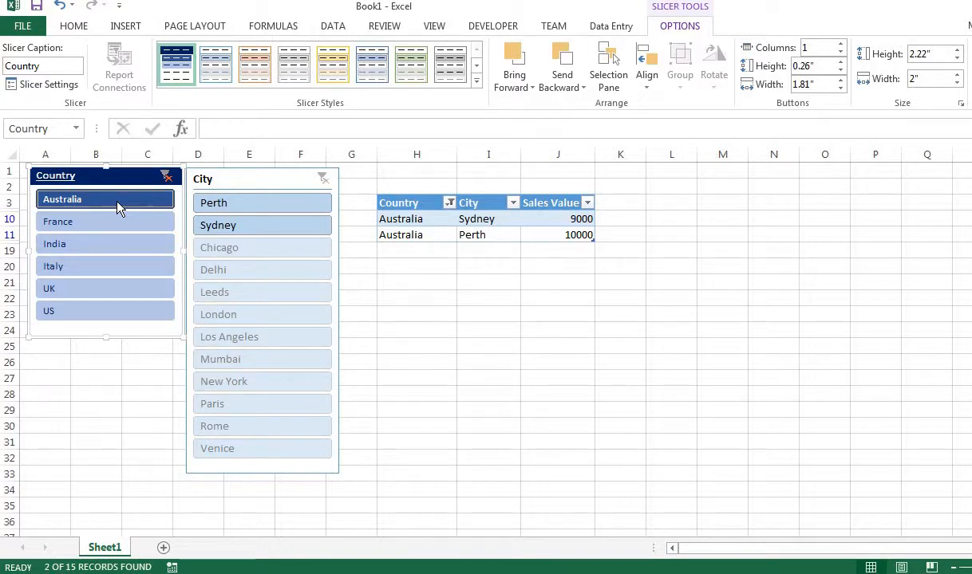
click(119, 362)
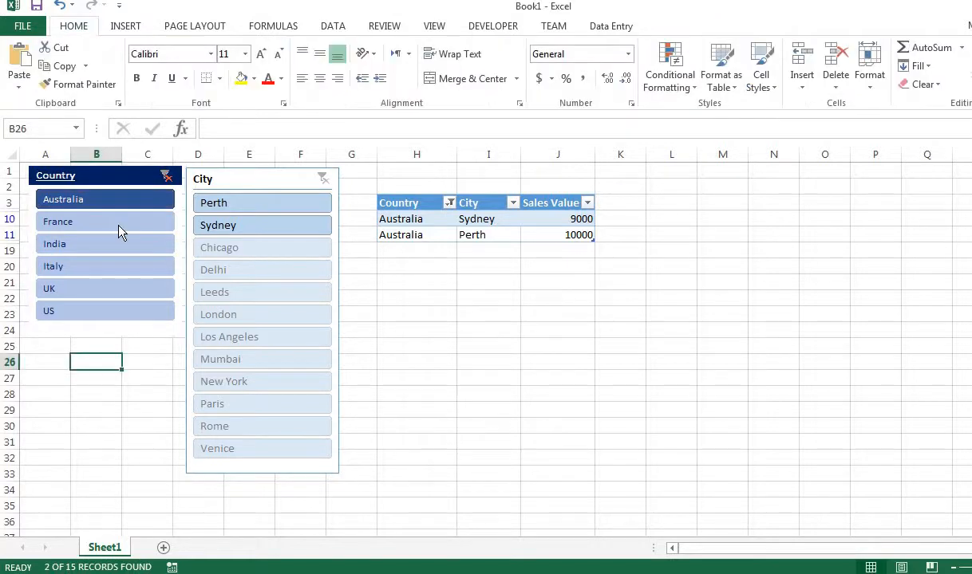
Turn off the header display in the Country slicer's settings
click(102, 176)
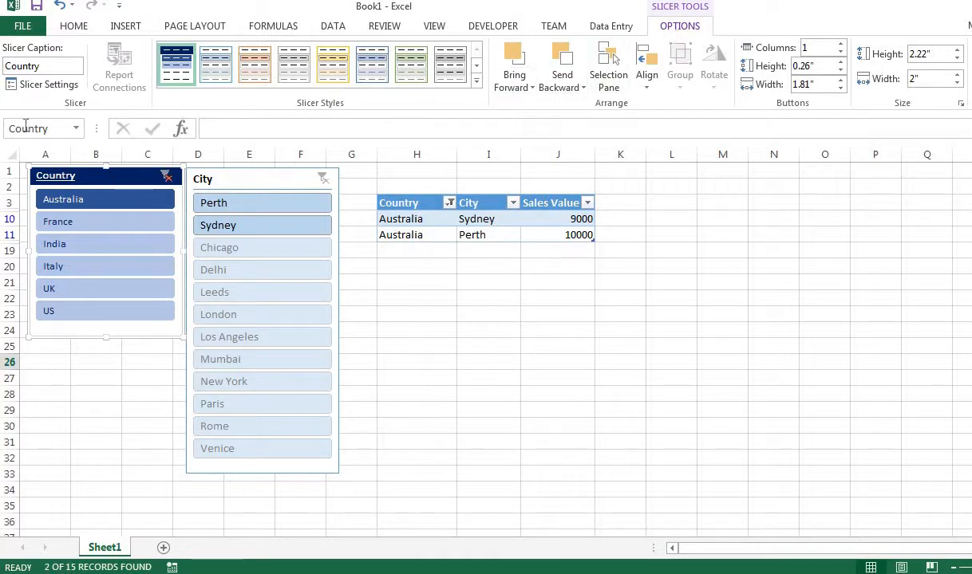
click(32, 92)
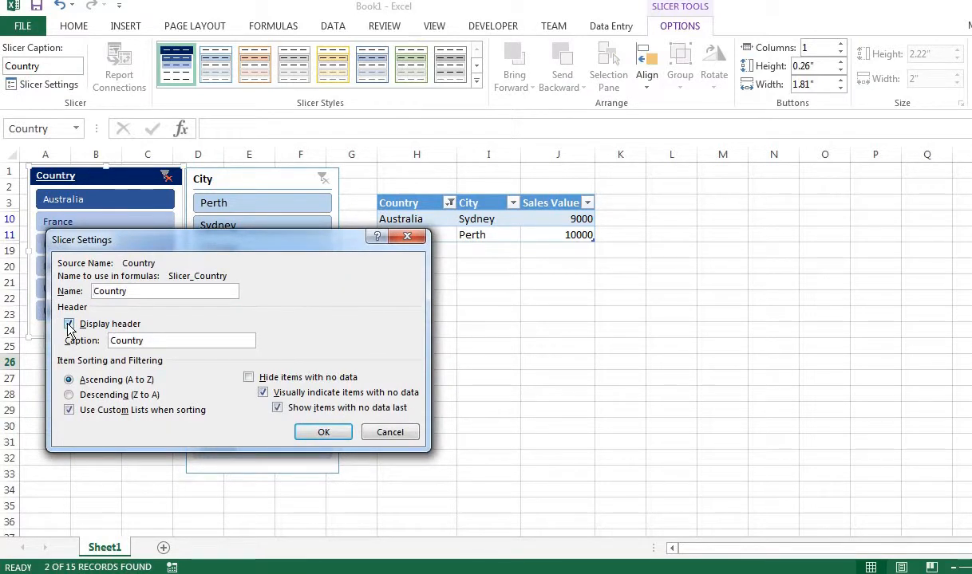
click(68, 324)
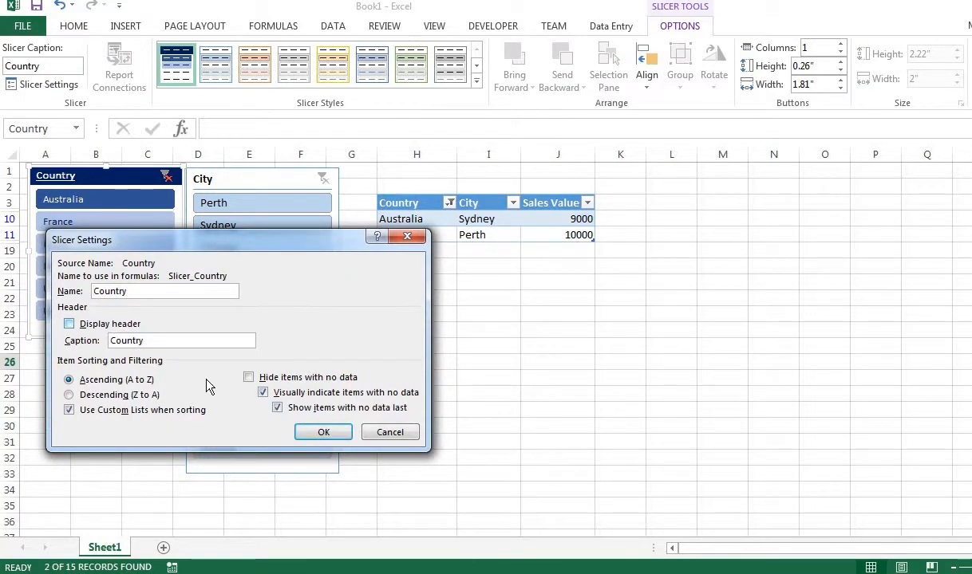
click(318, 433)
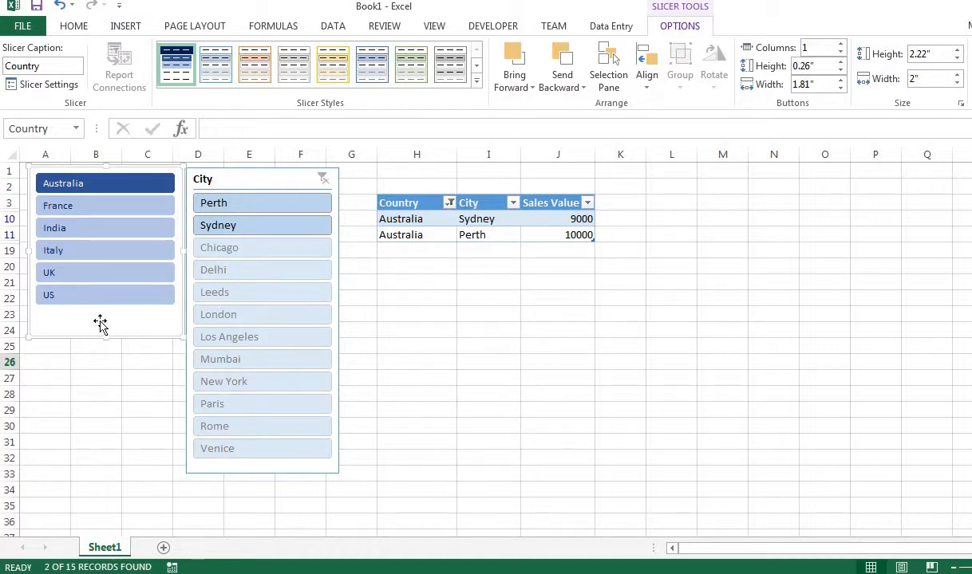
Display the Country slicer's header with the caption "Choose Country", and deselect the slicer
click(70, 85)
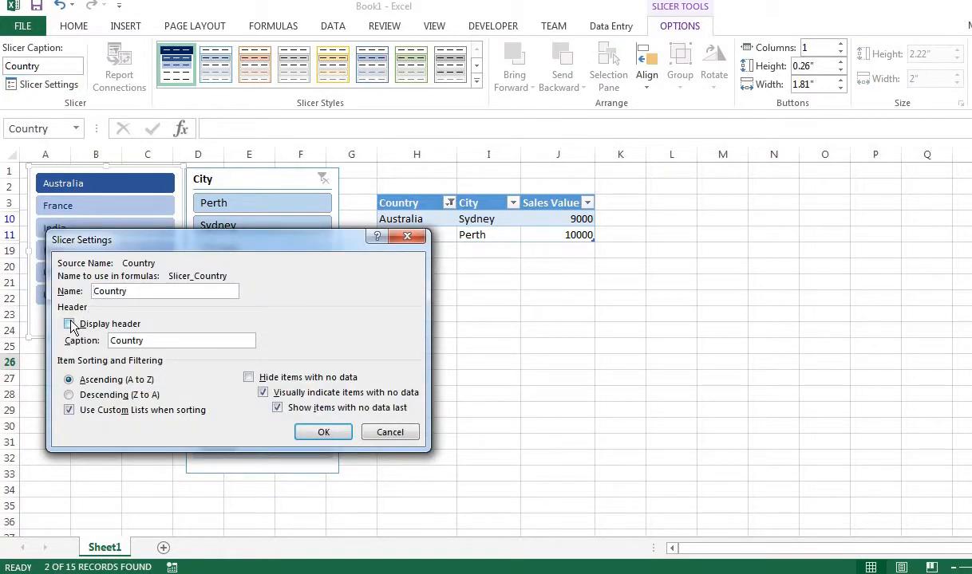
click(69, 324)
click(151, 340)
click(111, 341)
text(Choose)
click(322, 432)
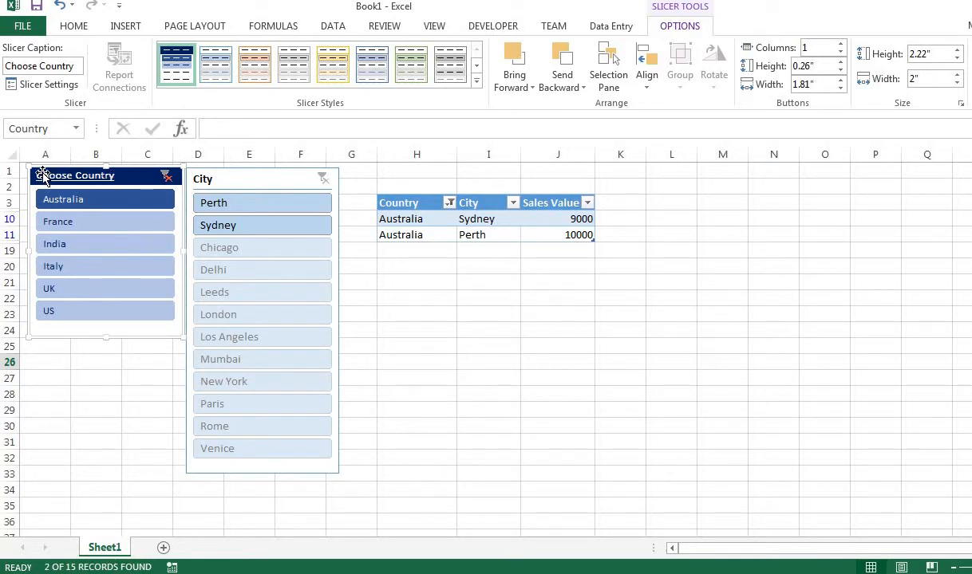
click(399, 393)
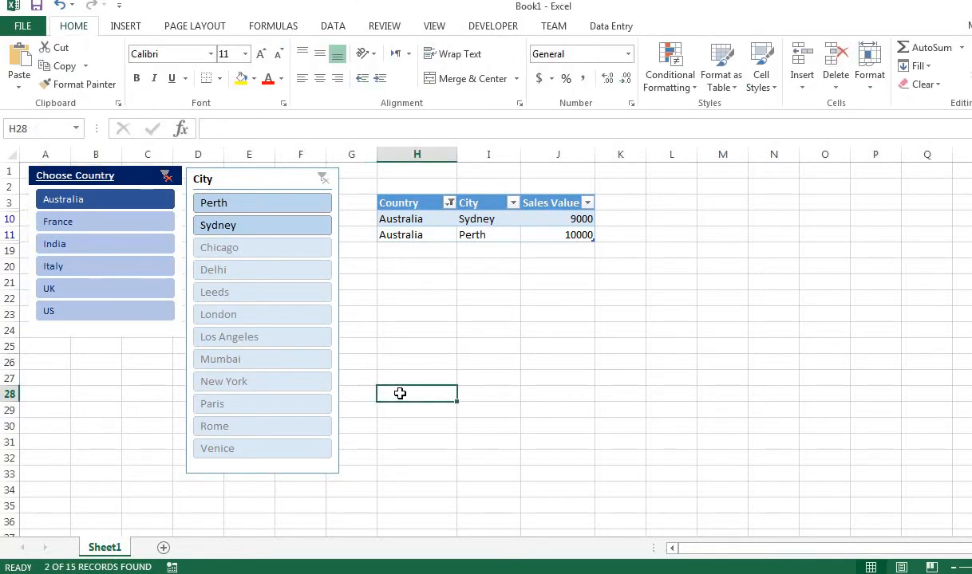